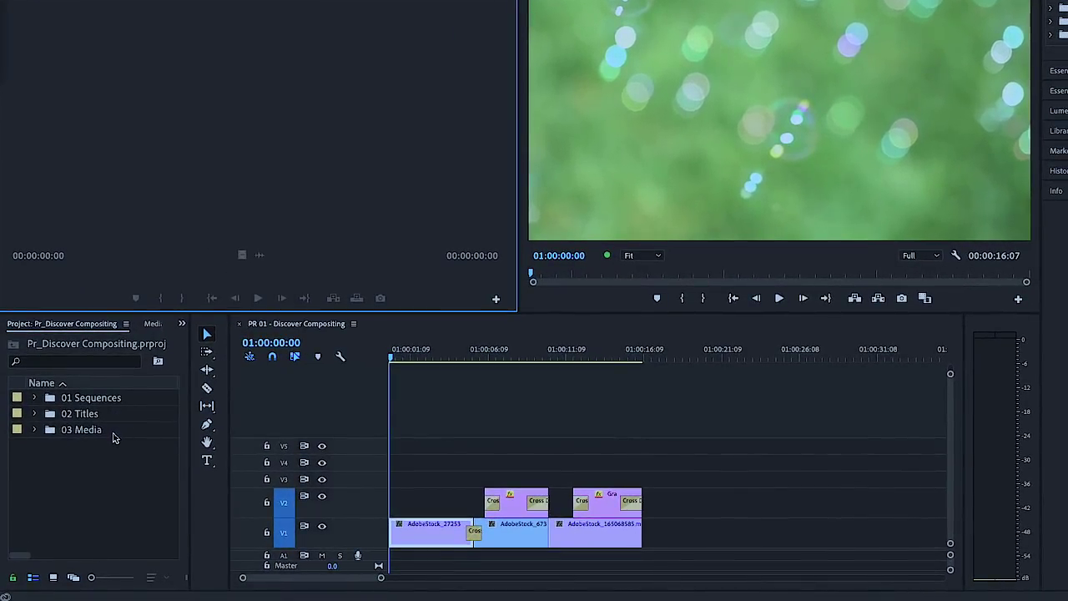
Open the 03 Media and 02 Titles bins, each shown in Icon View.
double_click(50, 431)
left_click(49, 575)
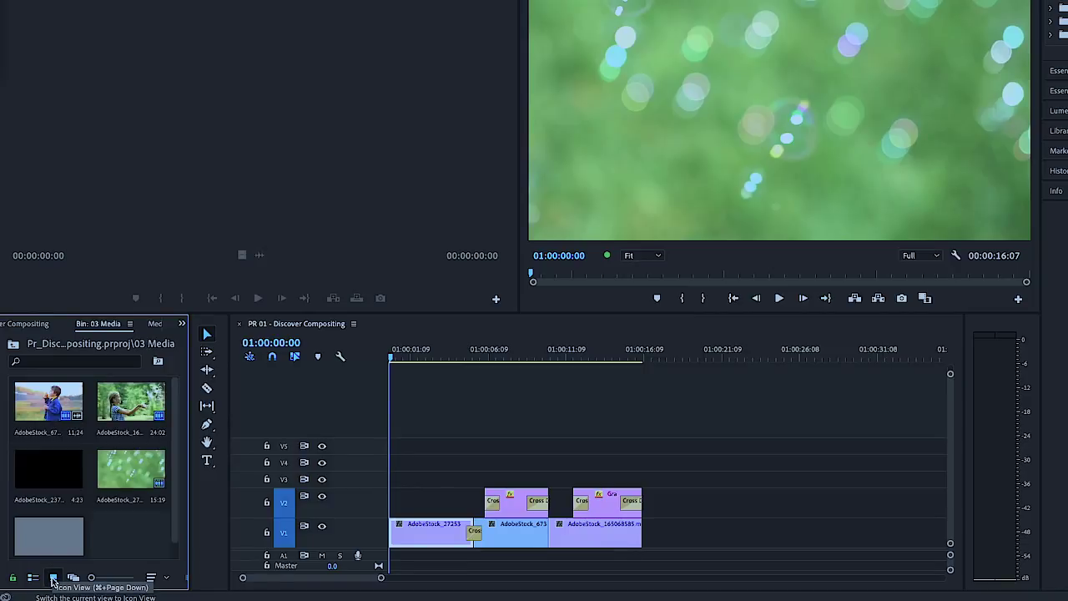
left_click(29, 328)
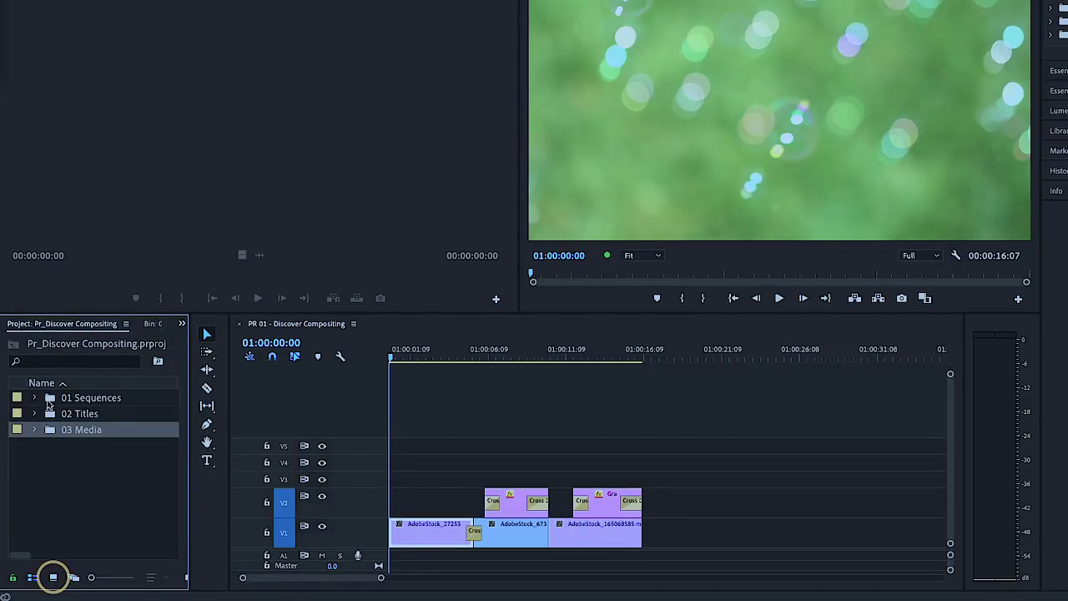
double_click(50, 413)
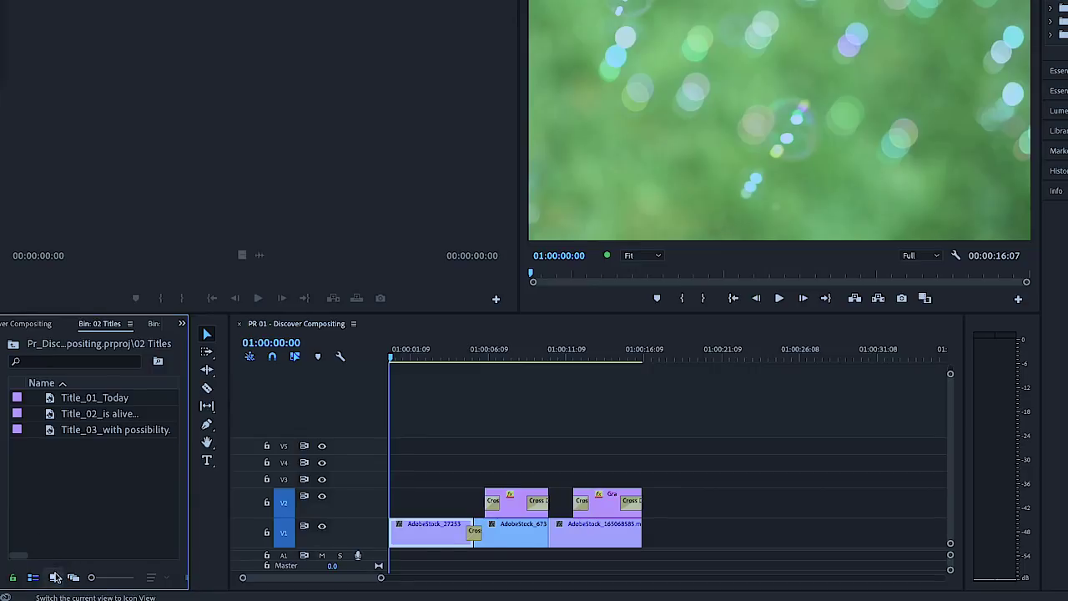
left_click(54, 576)
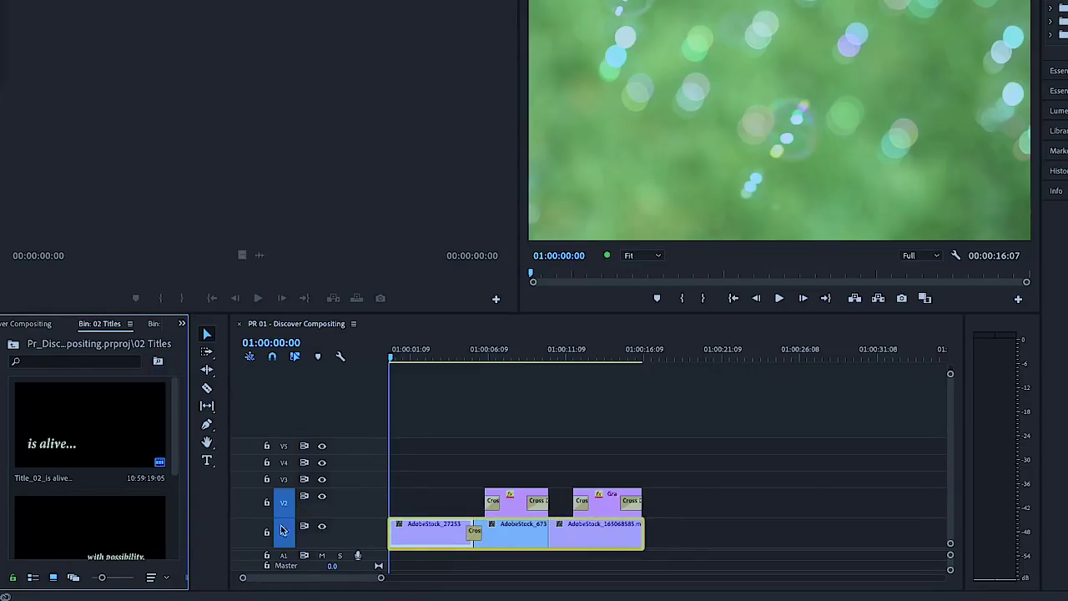
Try selecting the V2 clips and all sequence clips, deselect, and move the playhead to about three seconds.
left_click_drag(655, 484, 403, 553)
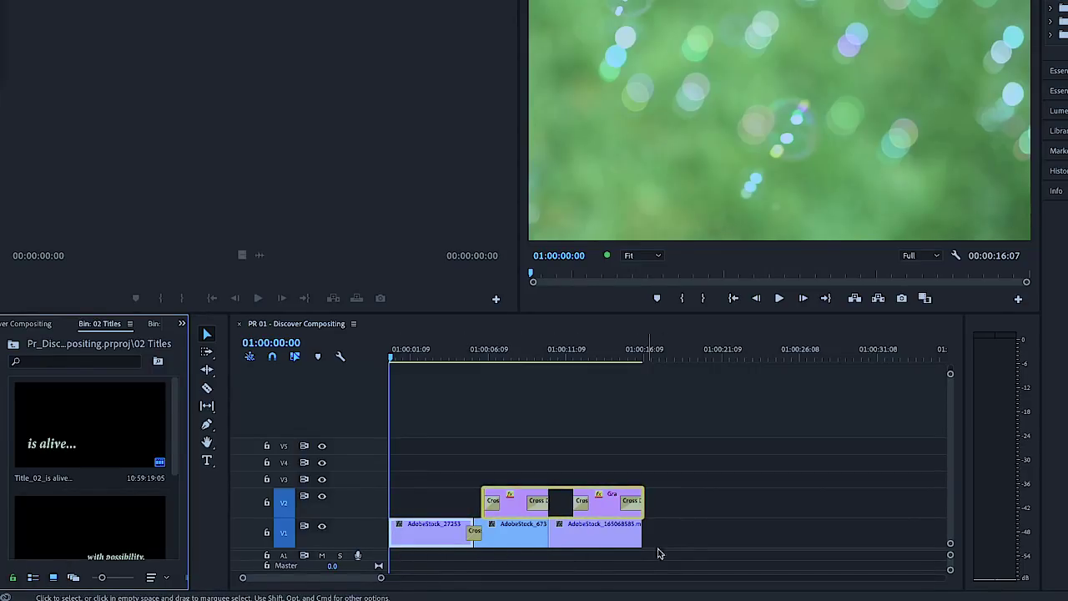
left_click(607, 481)
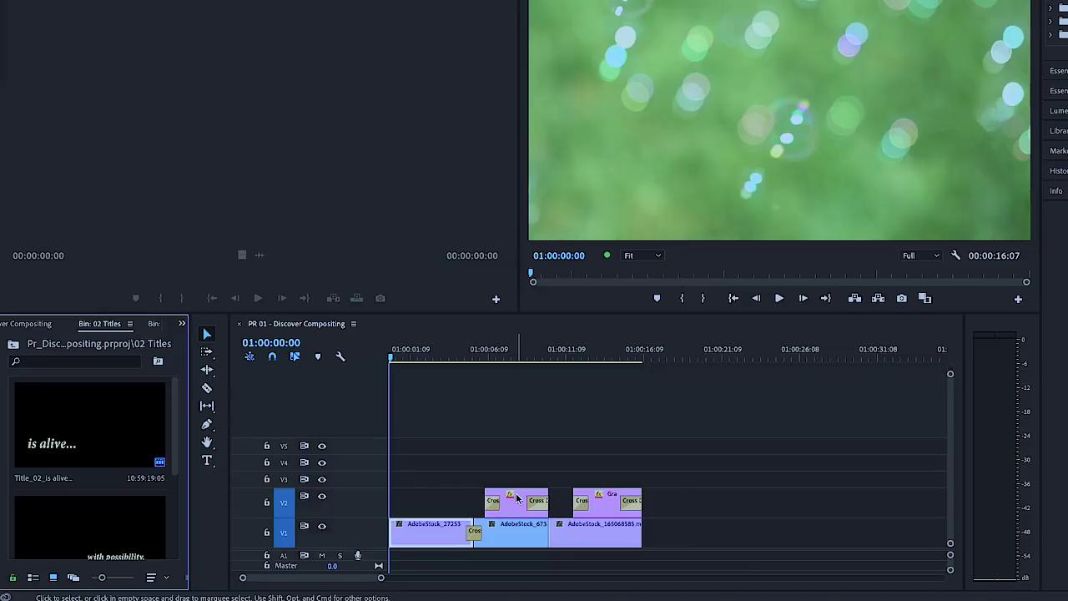
key("ctrl+a")
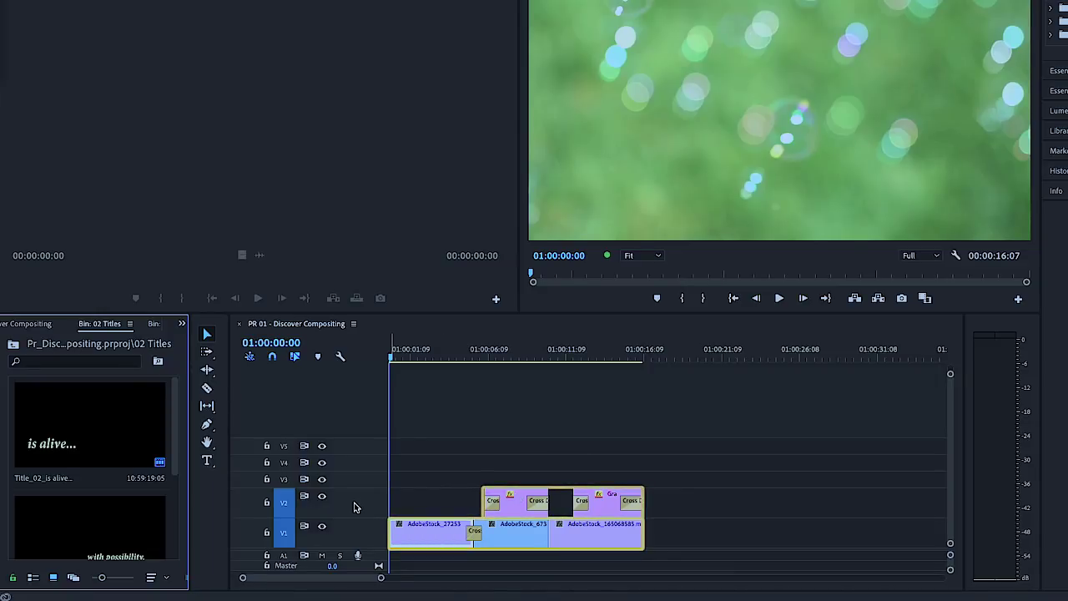
key("ctrl+shift+a")
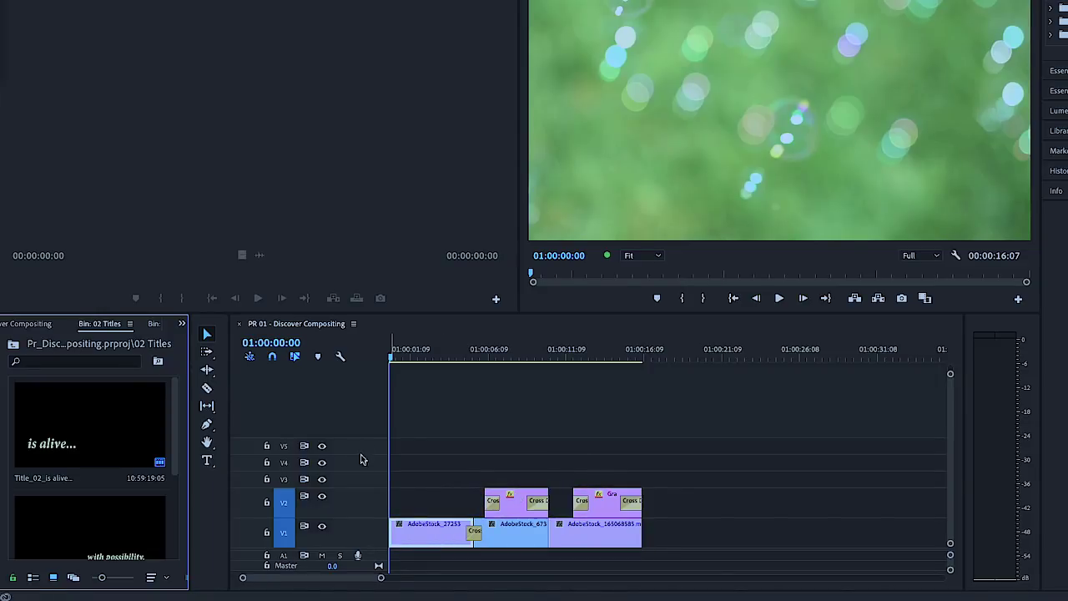
left_click_drag(391, 359, 606, 405)
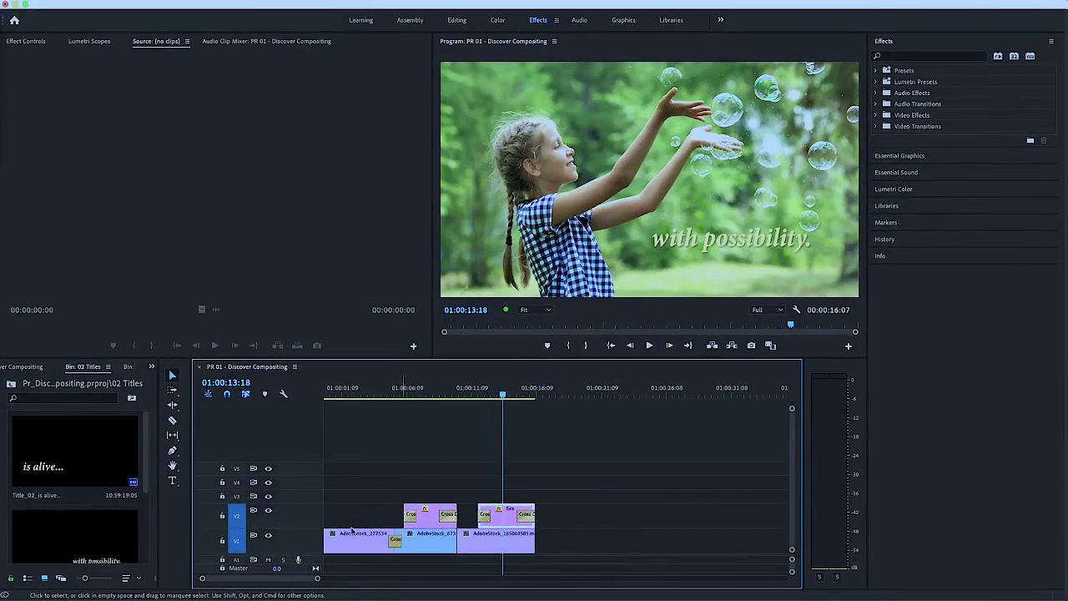
Scroll the 02 Titles bin to Title_01_Today and load it into the Source Monitor.
scroll(88, 514, "down", 3)
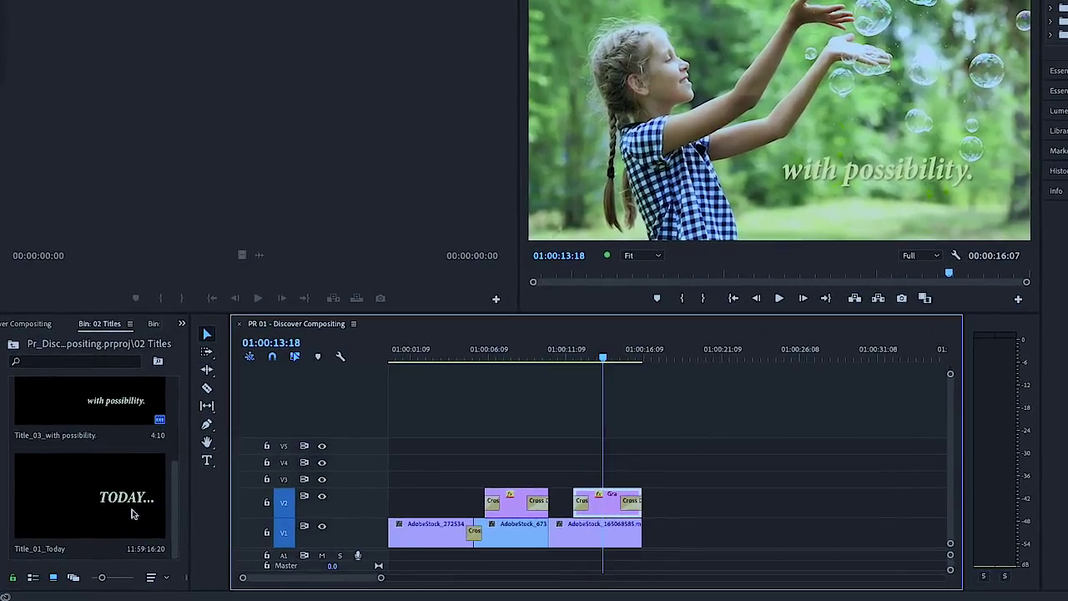
double_click(131, 519)
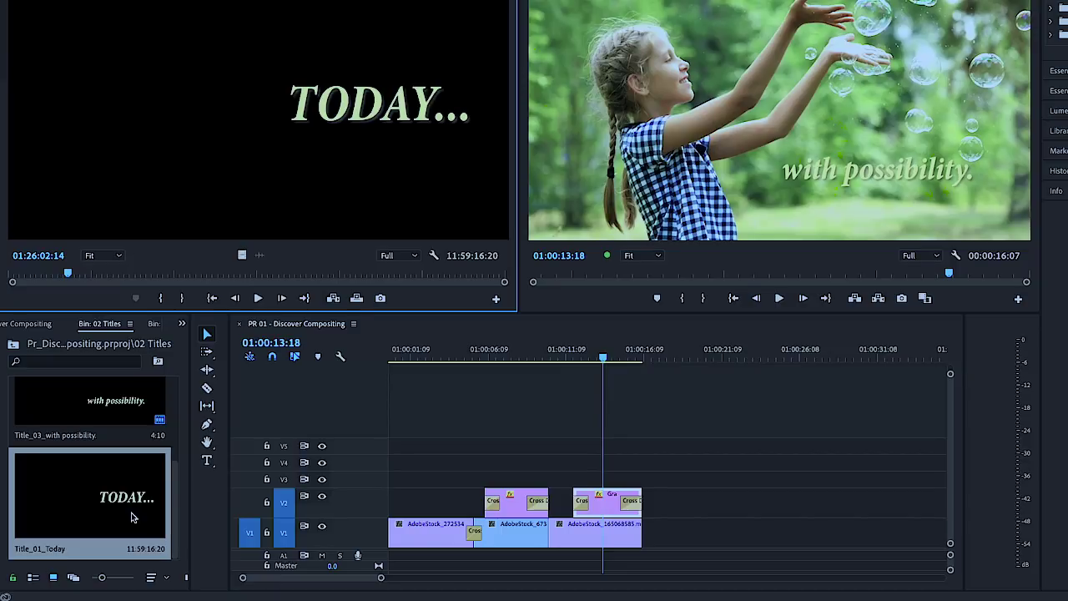
Set the Source Monitor to show a transparency grid behind the TODAY... title.
left_click(433, 255)
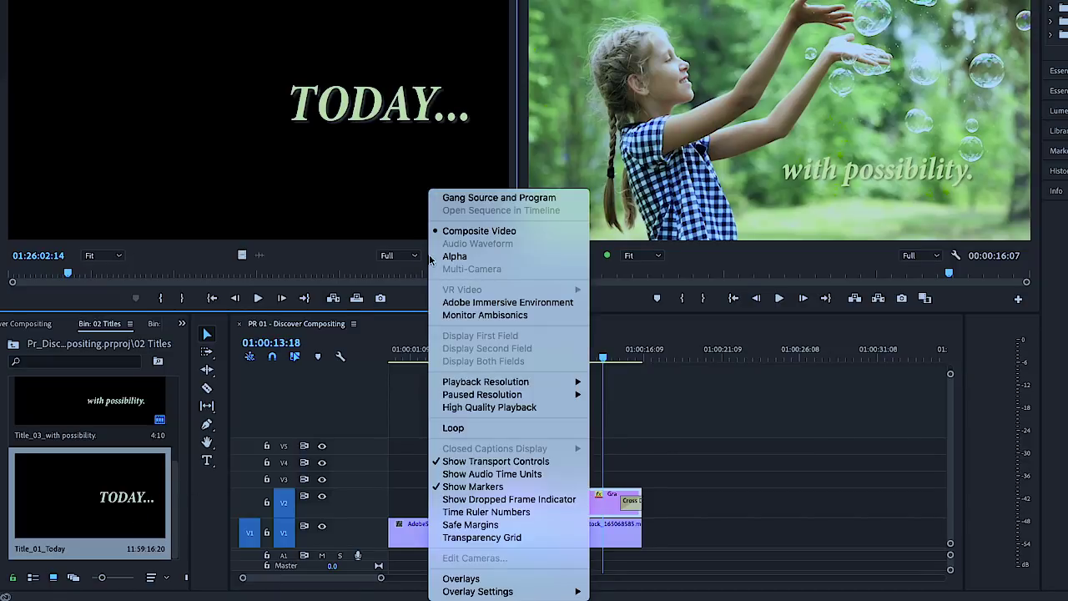
left_click(556, 540)
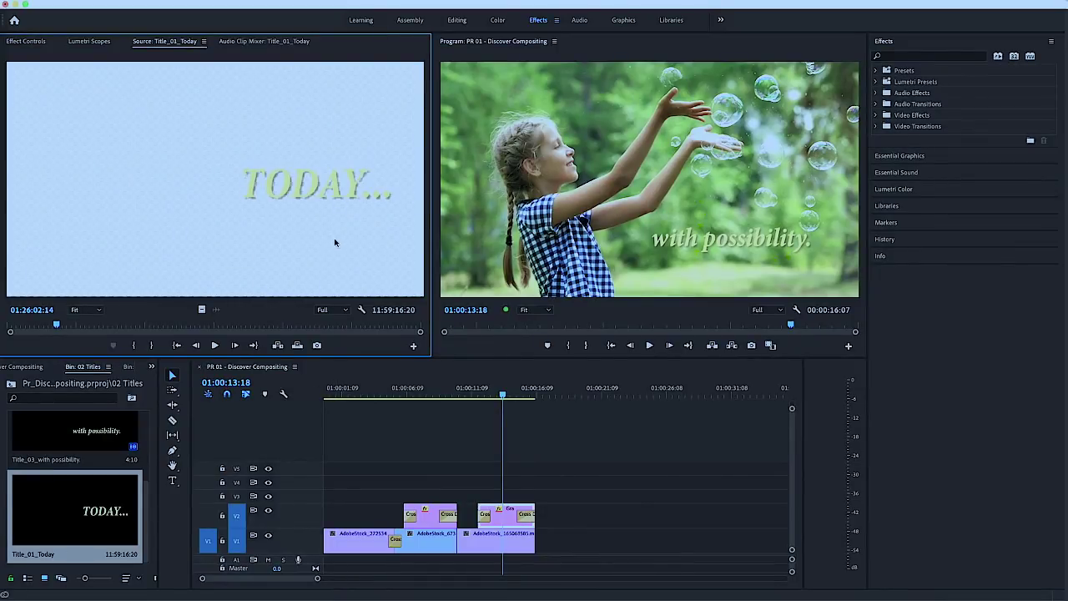
Mark the first bubble clip's range and overwrite Title_01_Today onto V2 over it.
left_click(349, 392)
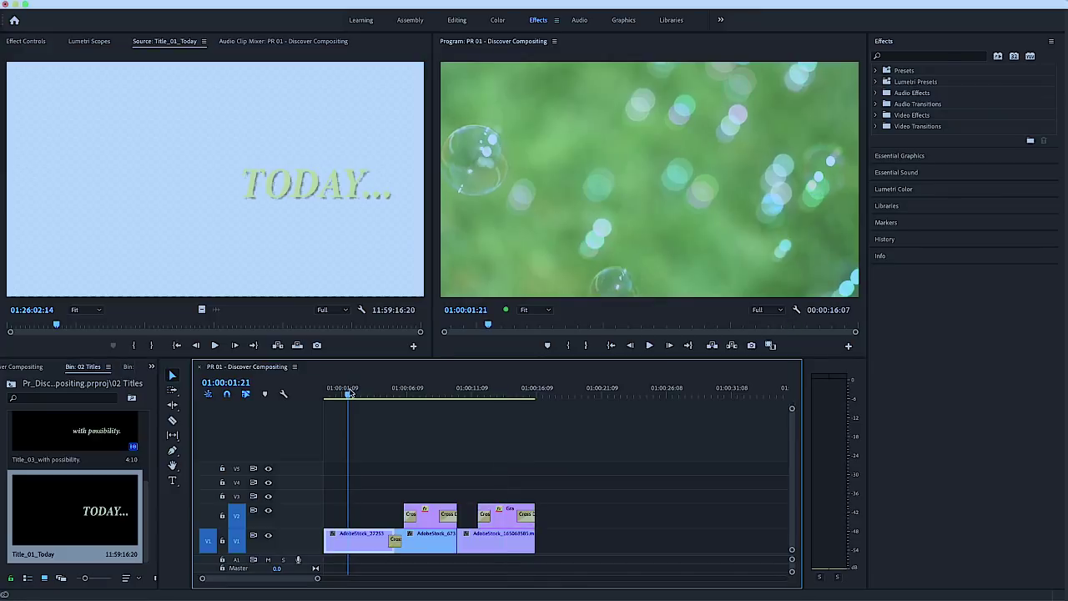
key("x")
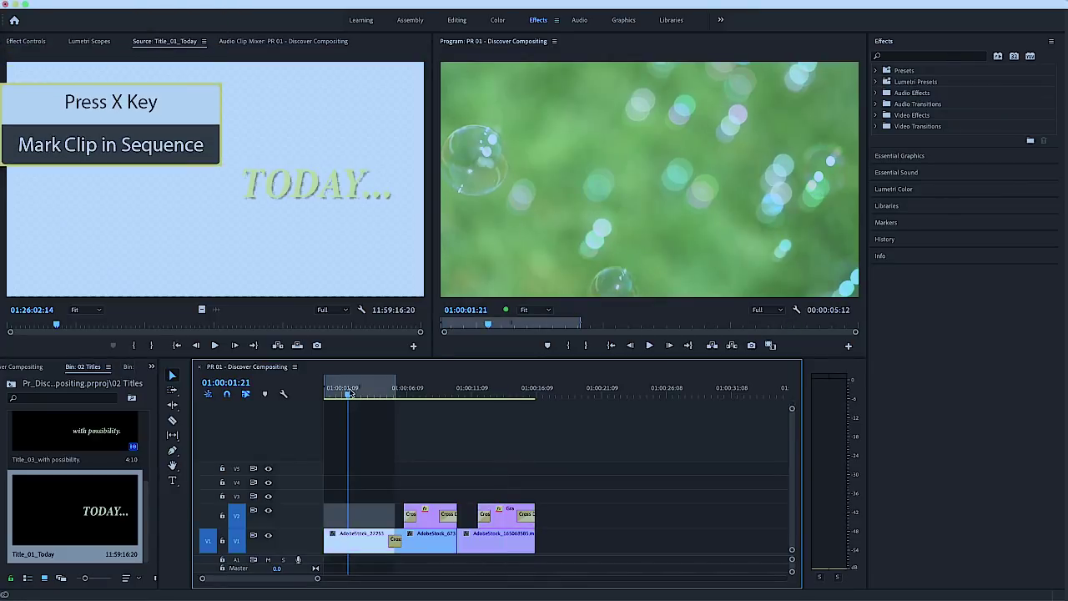
left_click(210, 518)
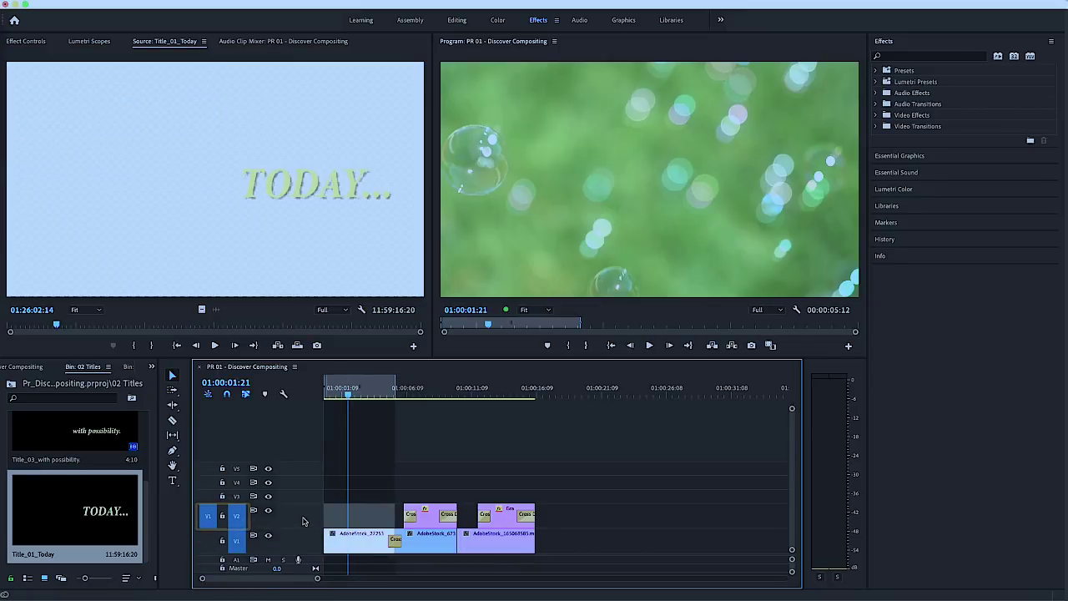
left_click(297, 345)
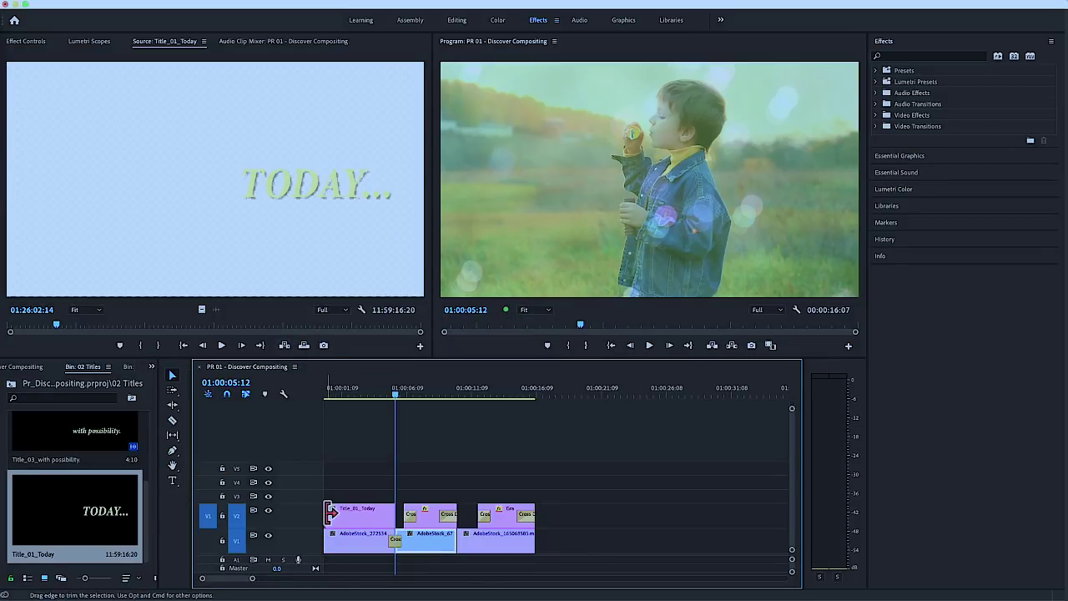
Trim the title's start about a second later and play back from near the start.
left_click_drag(331, 513, 342, 512)
left_click(378, 394)
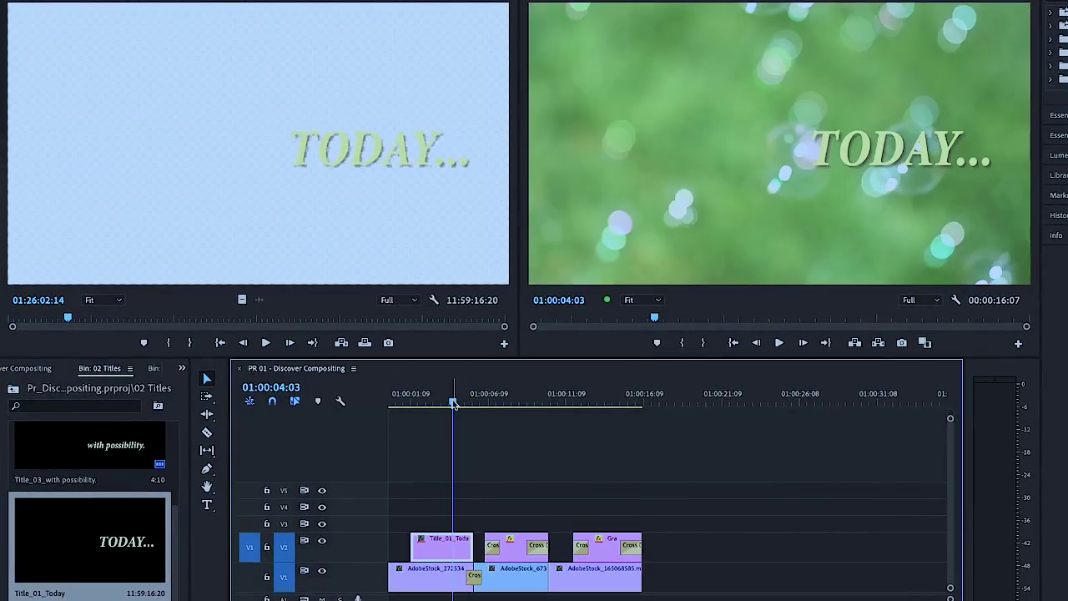
left_click_drag(451, 404, 393, 404)
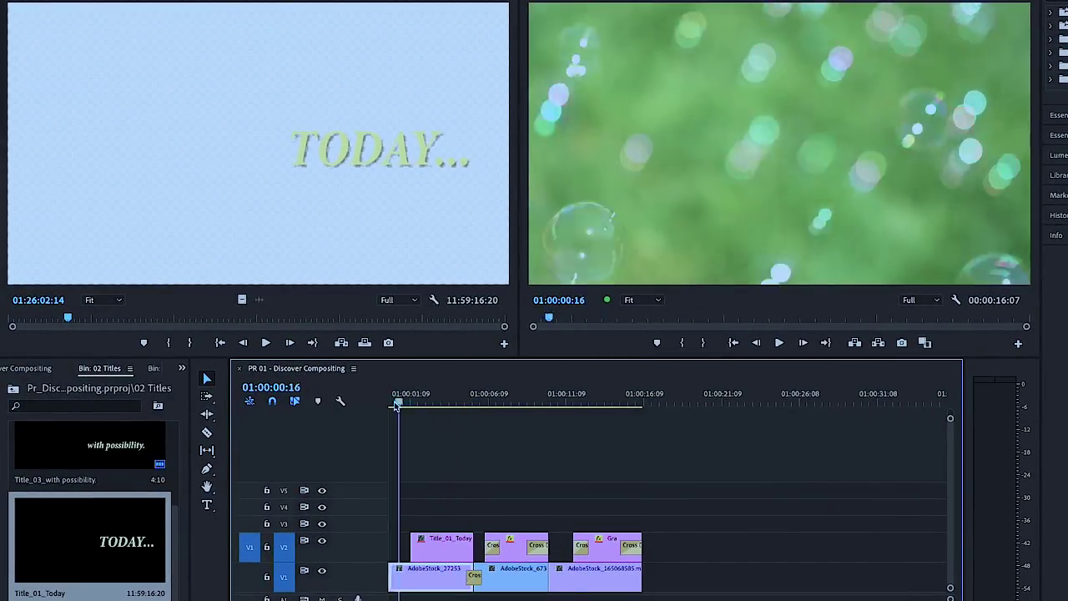
key("space")
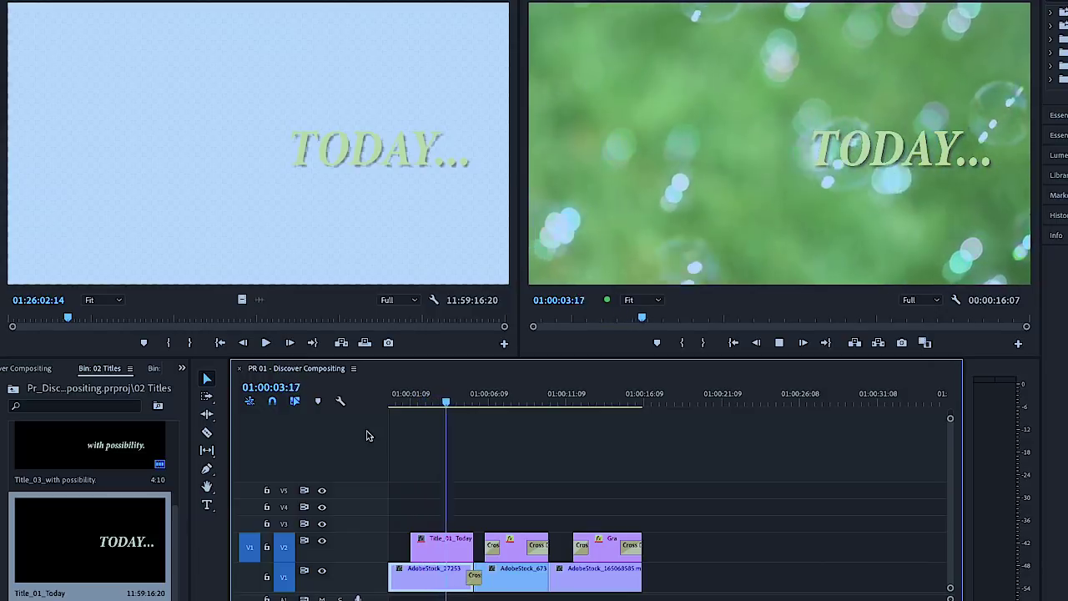
key("space")
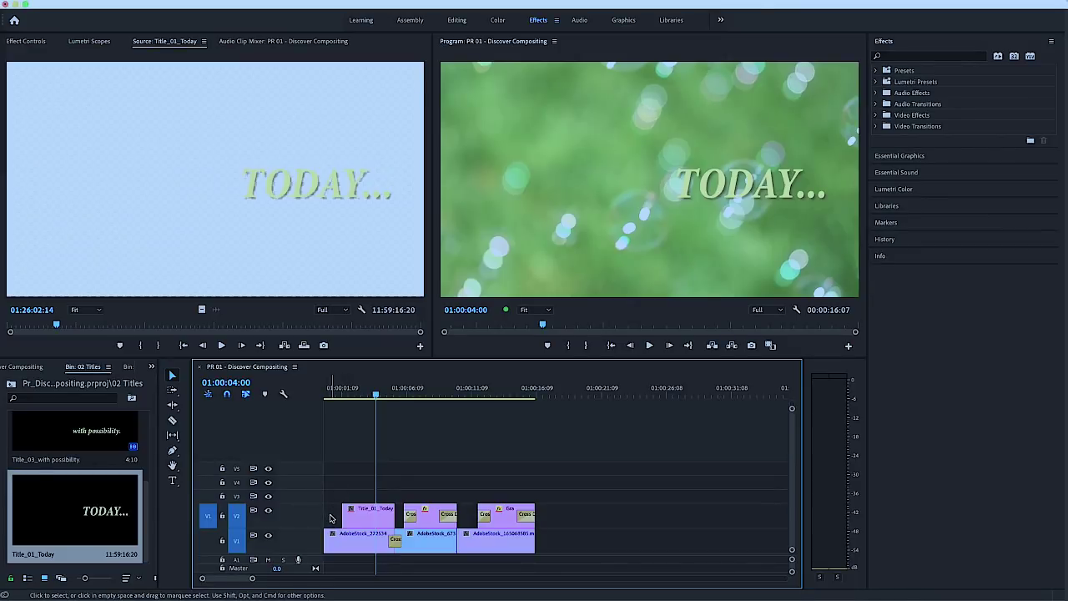
Select both edit points of Title_01_Today on V2 and apply default cross dissolves.
left_click_drag(331, 518, 399, 522)
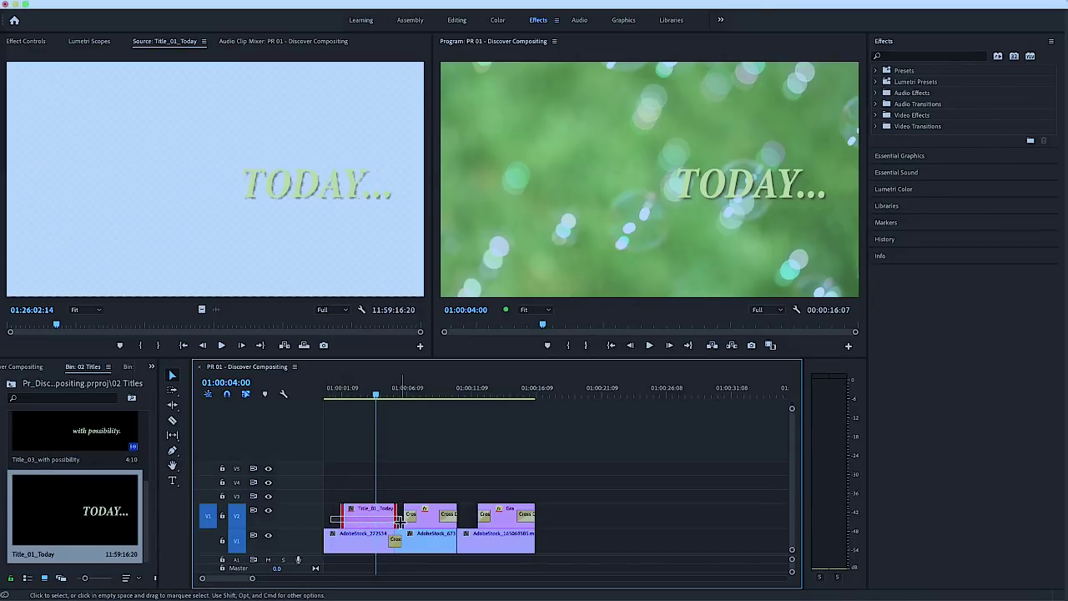
left_click_drag(399, 523, 399, 489)
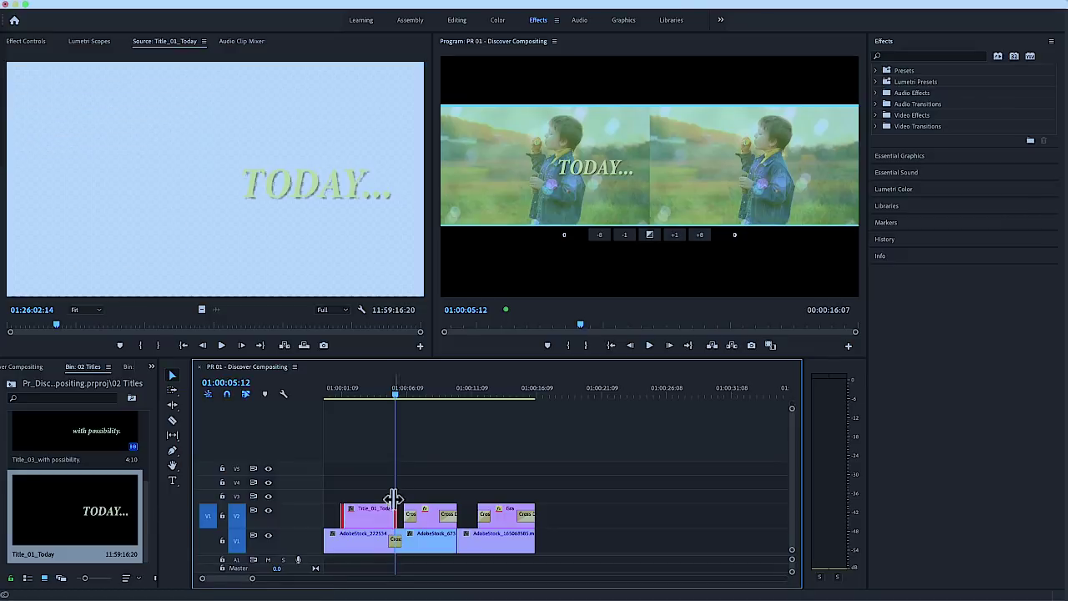
right_click(342, 518)
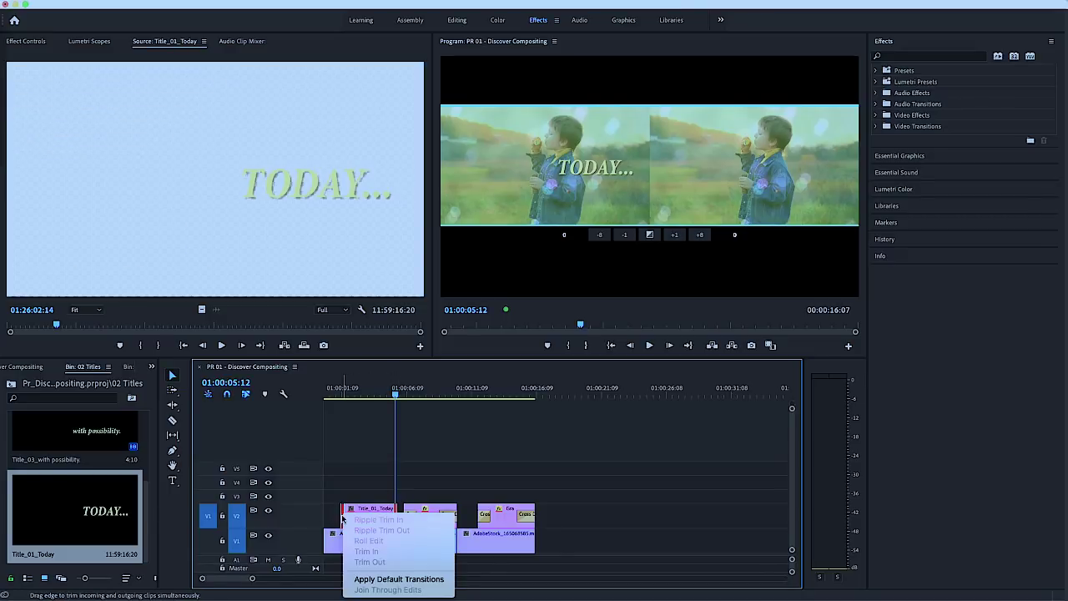
left_click(445, 581)
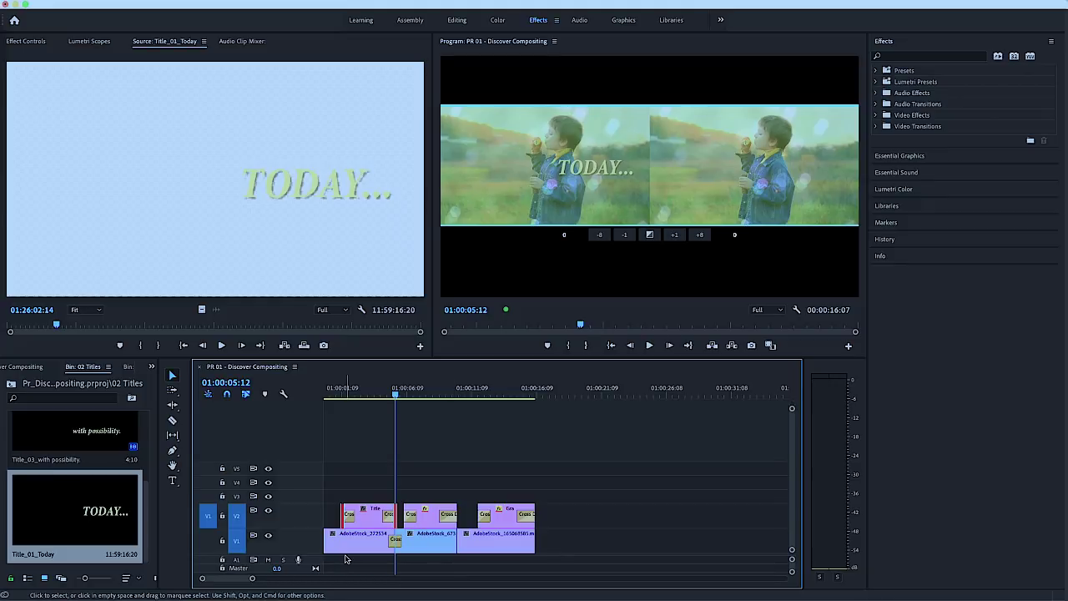
Move to 01:00:03:06, turn on the Program Monitor transparency grid, and hide V1.
left_click(354, 392)
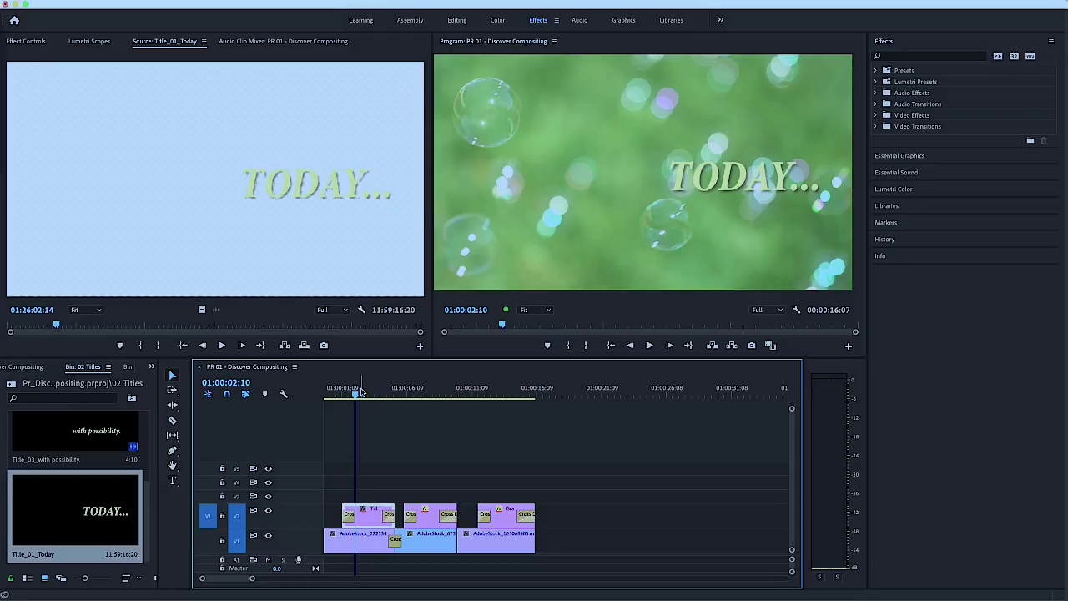
left_click_drag(357, 396, 365, 395)
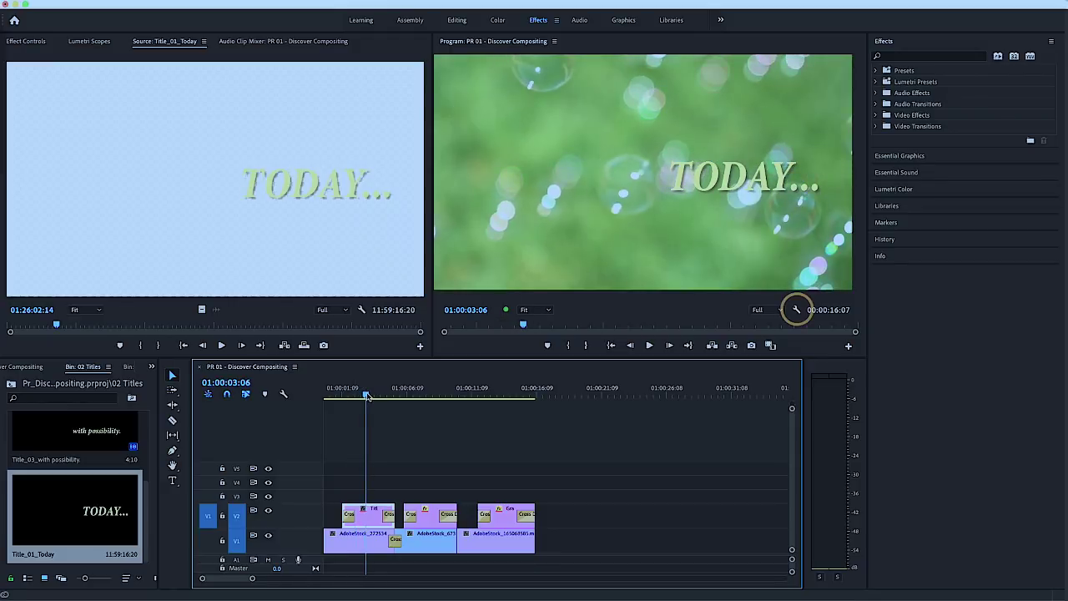
left_click(796, 311)
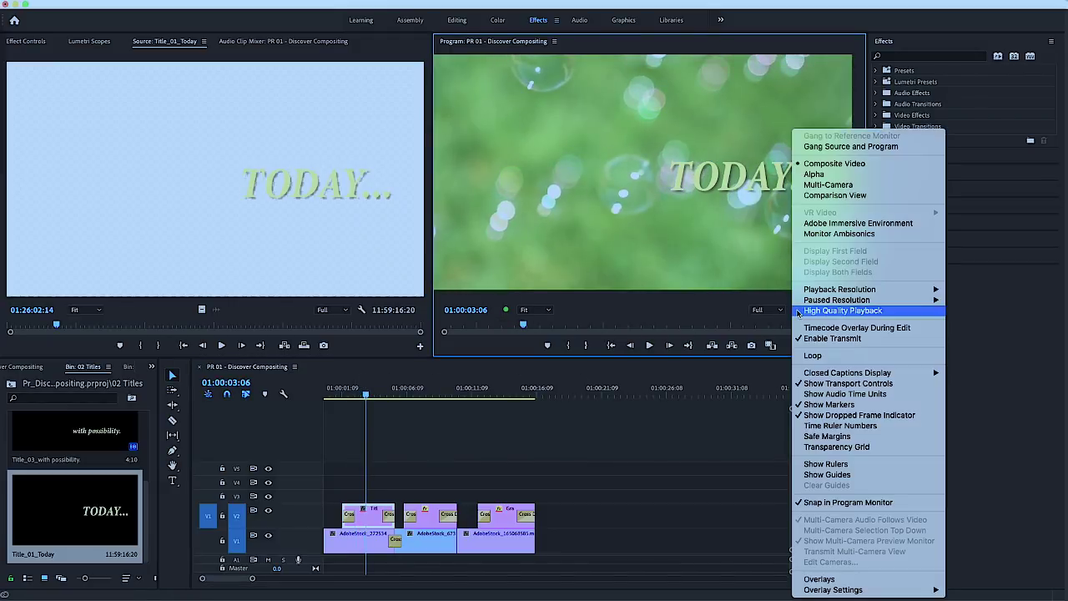
left_click(802, 448)
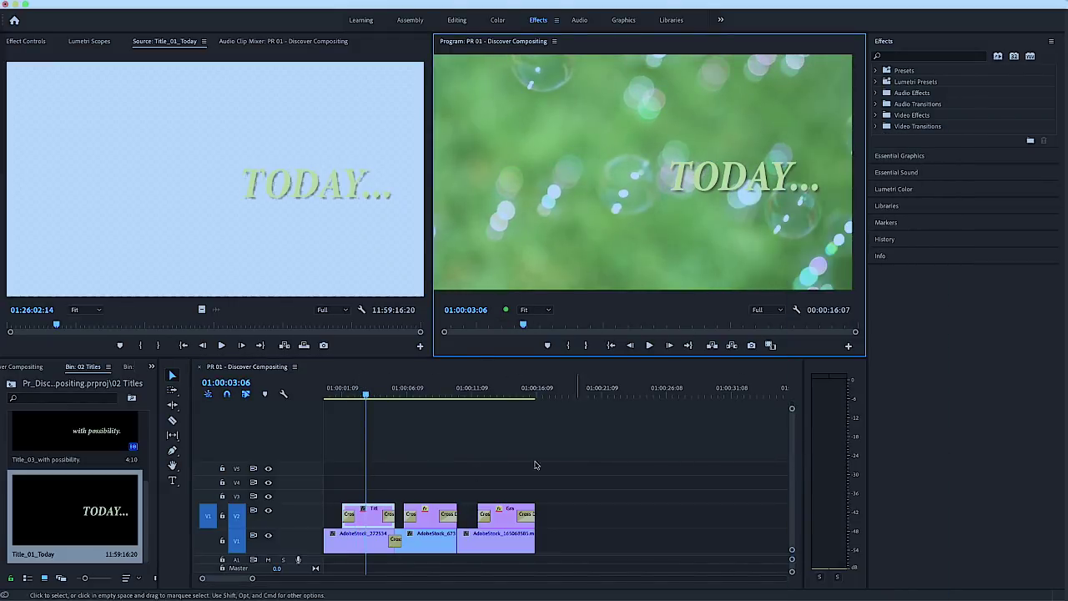
left_click(267, 537)
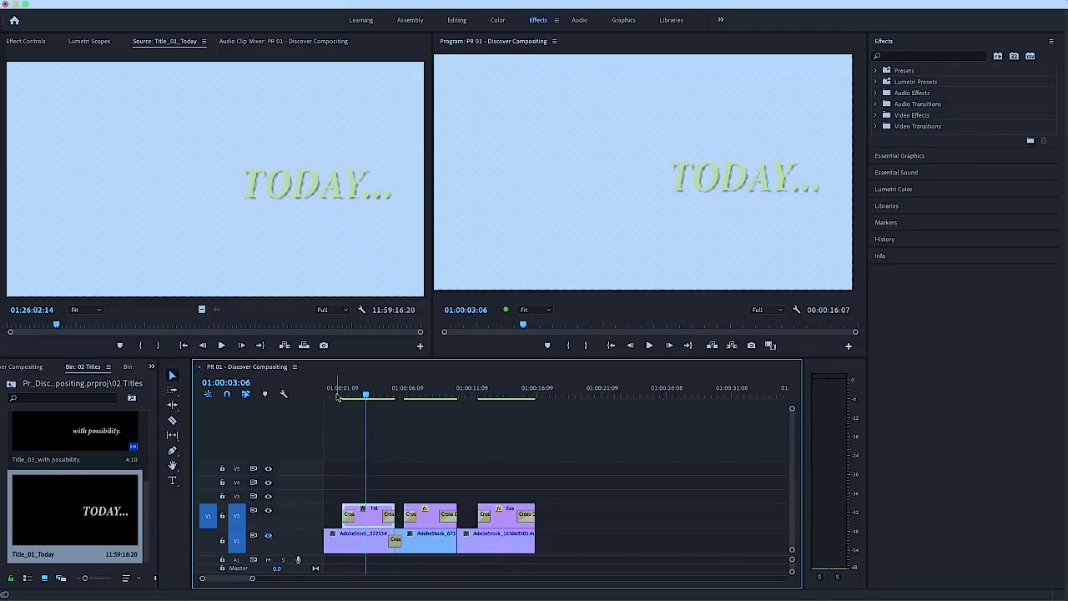
Play and step frame by frame through the title's fade, then show V1 again.
left_click(338, 394)
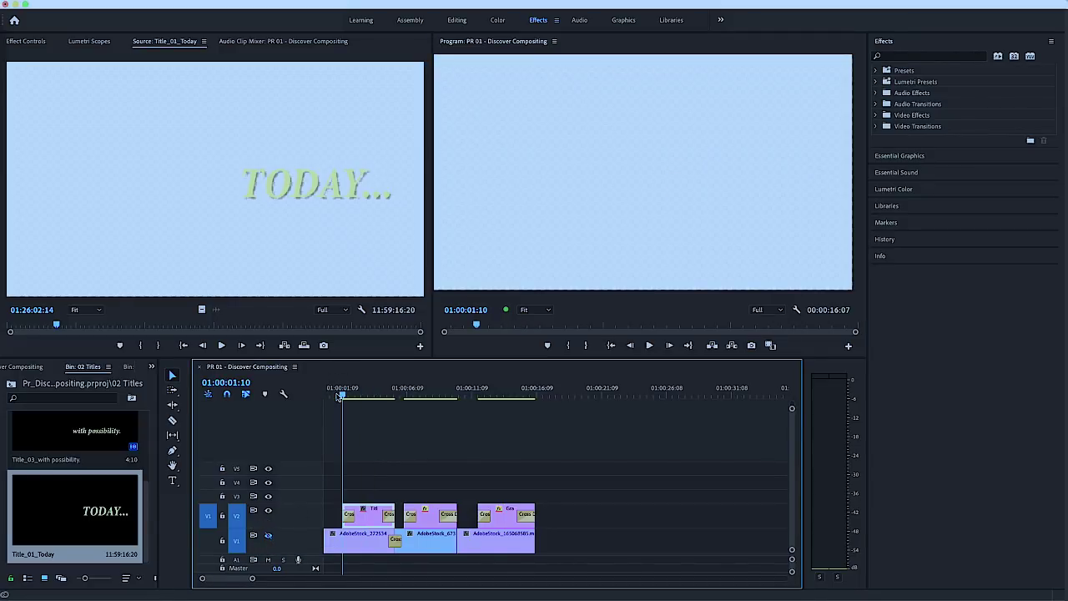
left_click(649, 344)
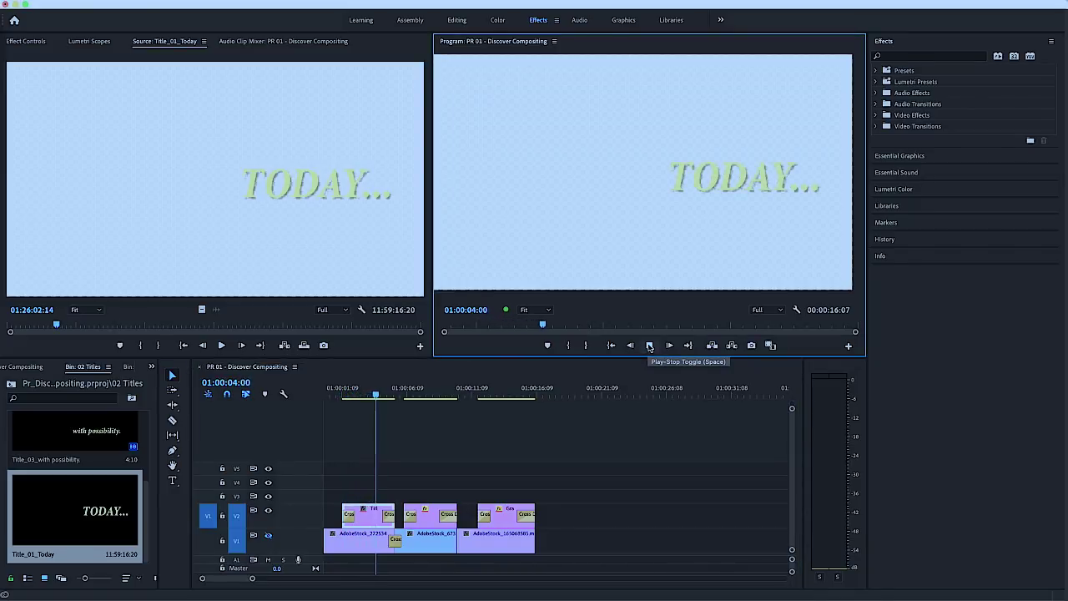
left_click(649, 345)
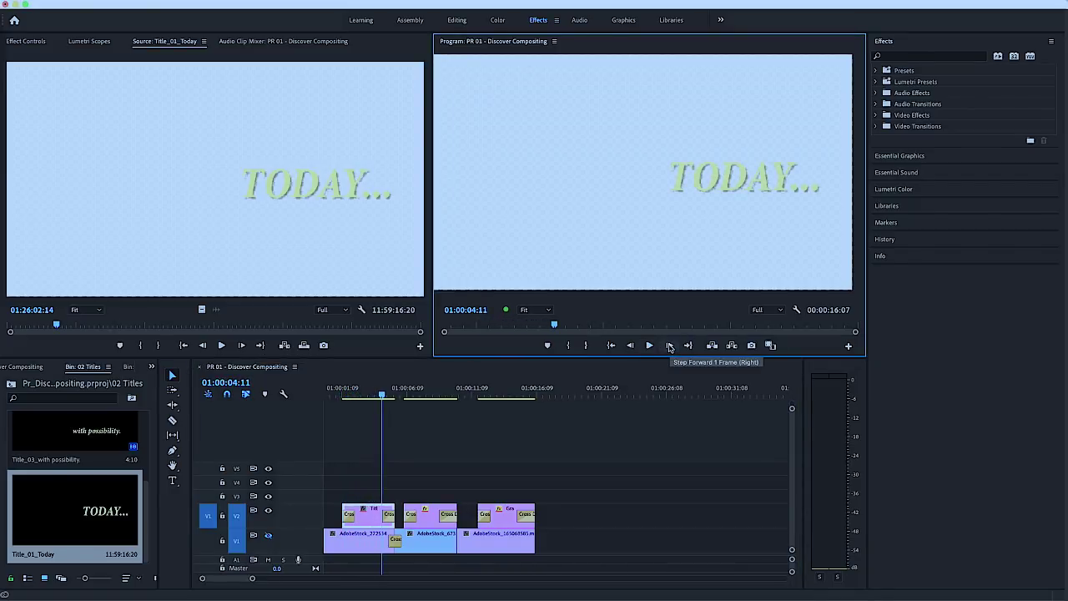
left_click(669, 345)
left_click(670, 346)
left_click(670, 345)
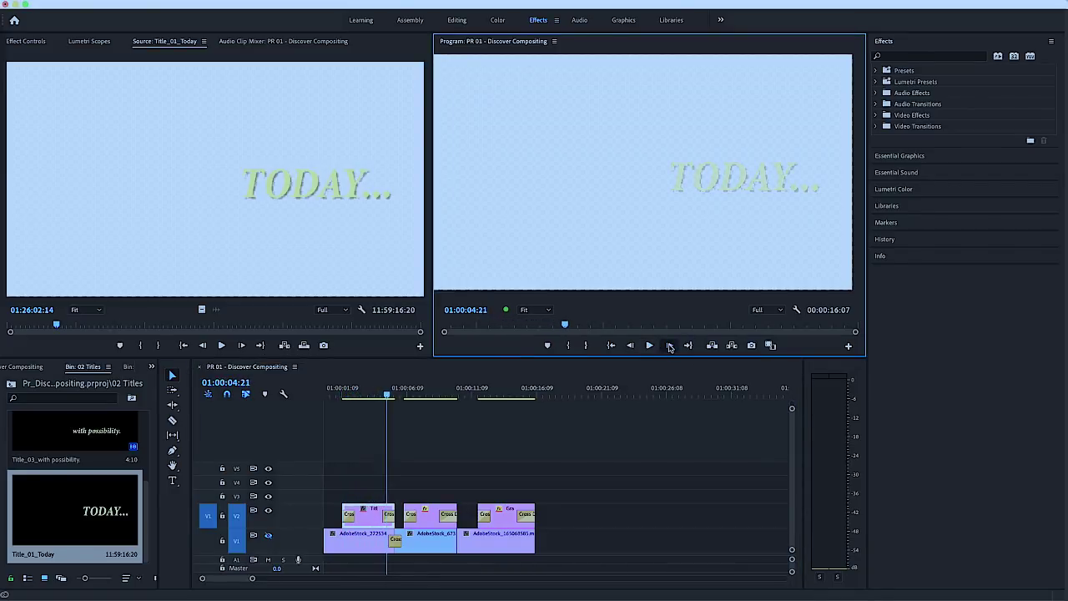
left_click(669, 346)
left_click(669, 346)
left_click(669, 346)
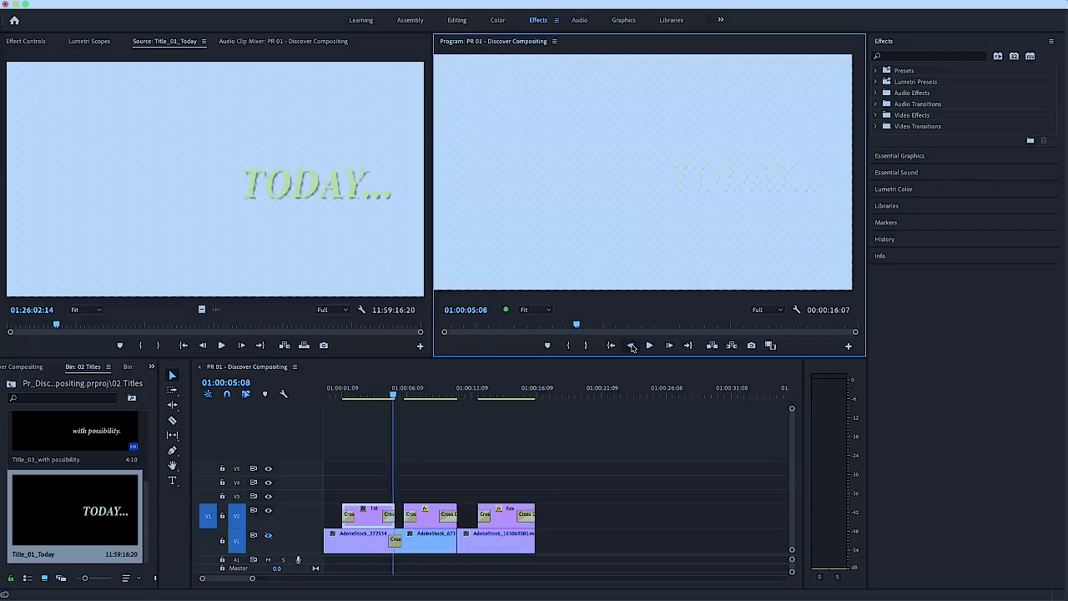
left_click(632, 345)
left_click(632, 346)
left_click(269, 537)
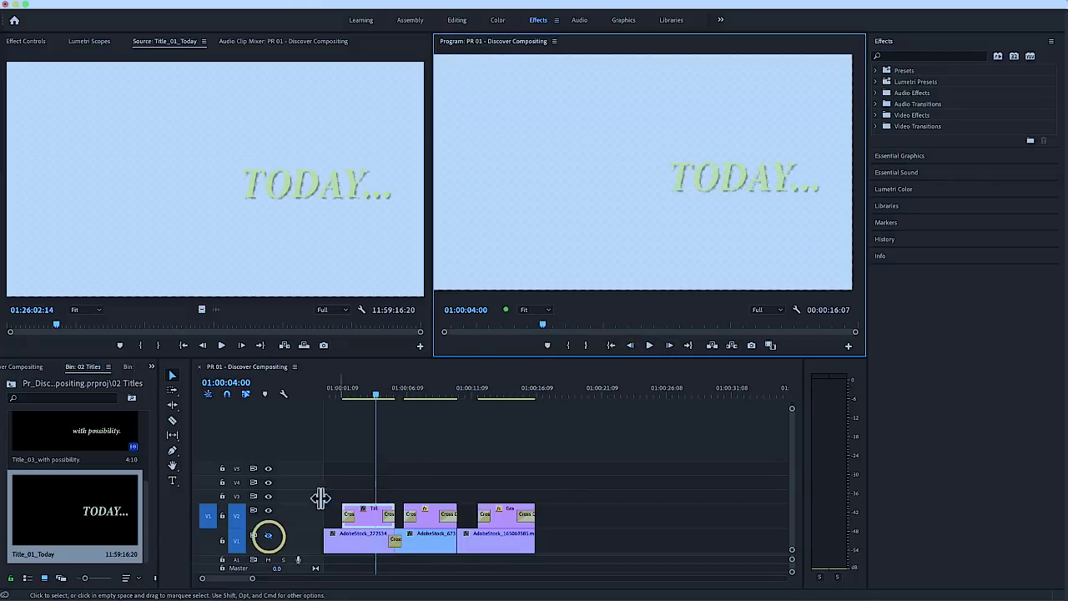
left_click(269, 537)
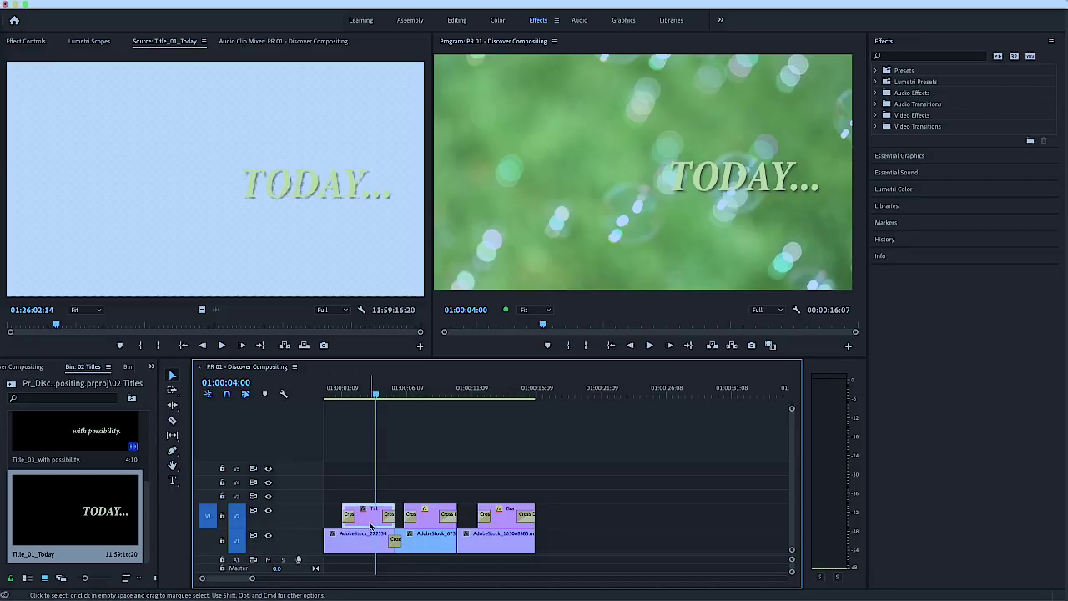
Move the Title_01_Today clip from V2 up to track V3.
left_click(370, 527)
left_click(371, 524)
left_click_drag(370, 524, 371, 497)
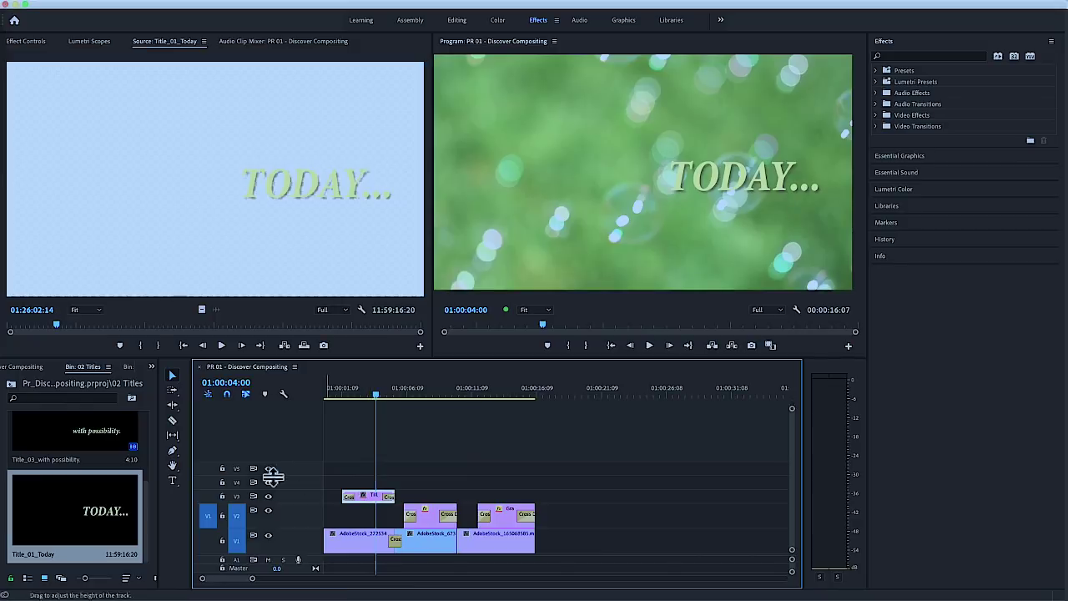
left_click(151, 367)
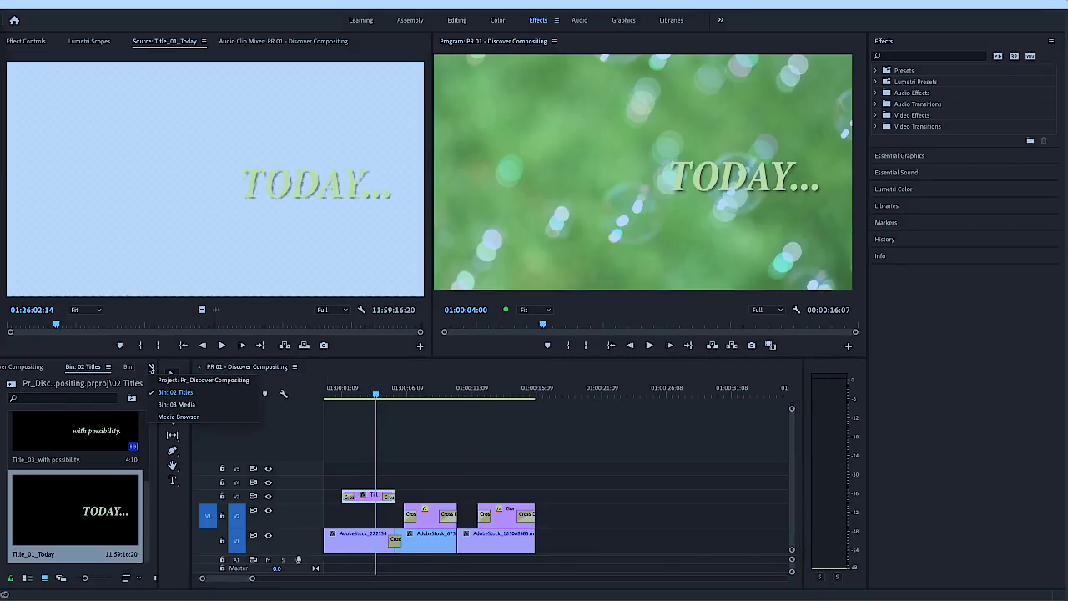
Load AdobeStock_281521178.mov from 03 Media into the Source Monitor, set to about 00:00:04:14.
left_click(196, 405)
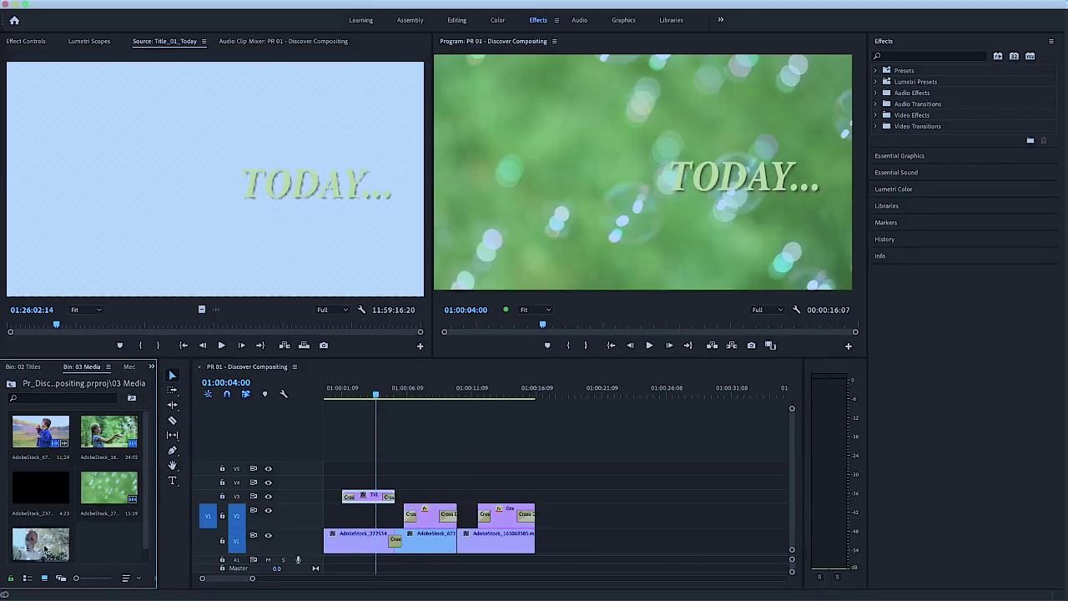
double_click(52, 549)
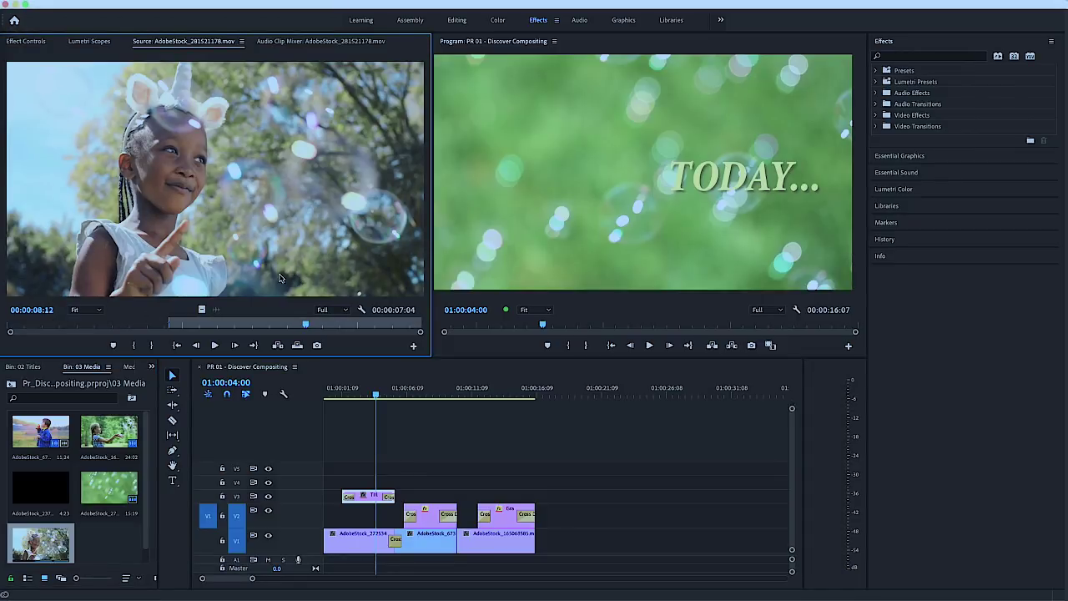
left_click_drag(305, 332, 274, 327)
left_click_drag(184, 327, 170, 327)
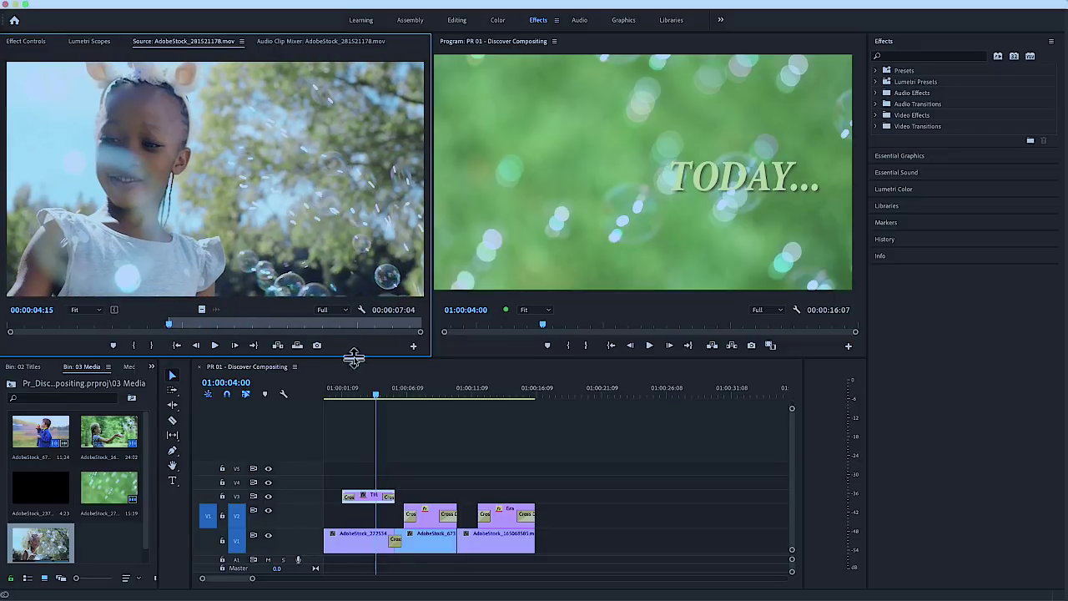
Mark the first clip's span and overwrite the girl clip onto V2, checking at 01:00:02:10.
left_click(361, 396)
left_click_drag(360, 396, 332, 396)
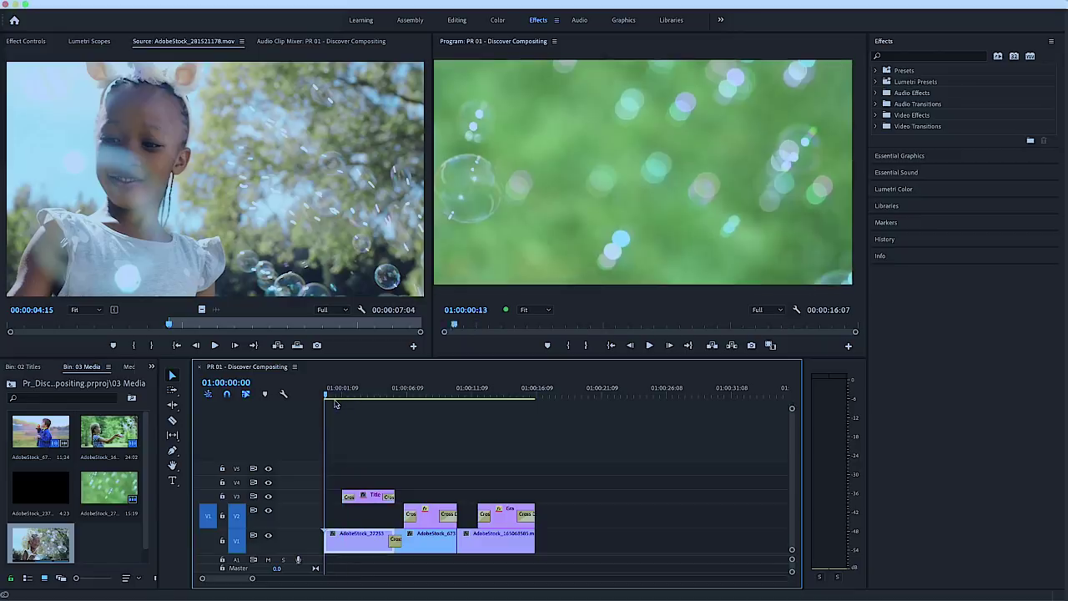
key("x")
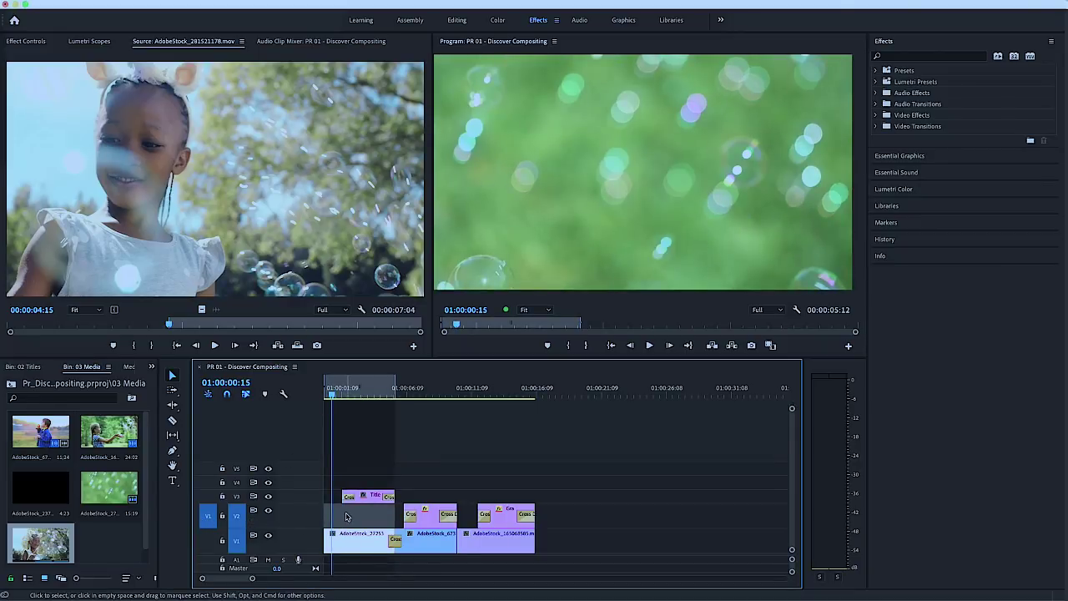
left_click(297, 345)
left_click_drag(396, 394, 365, 400)
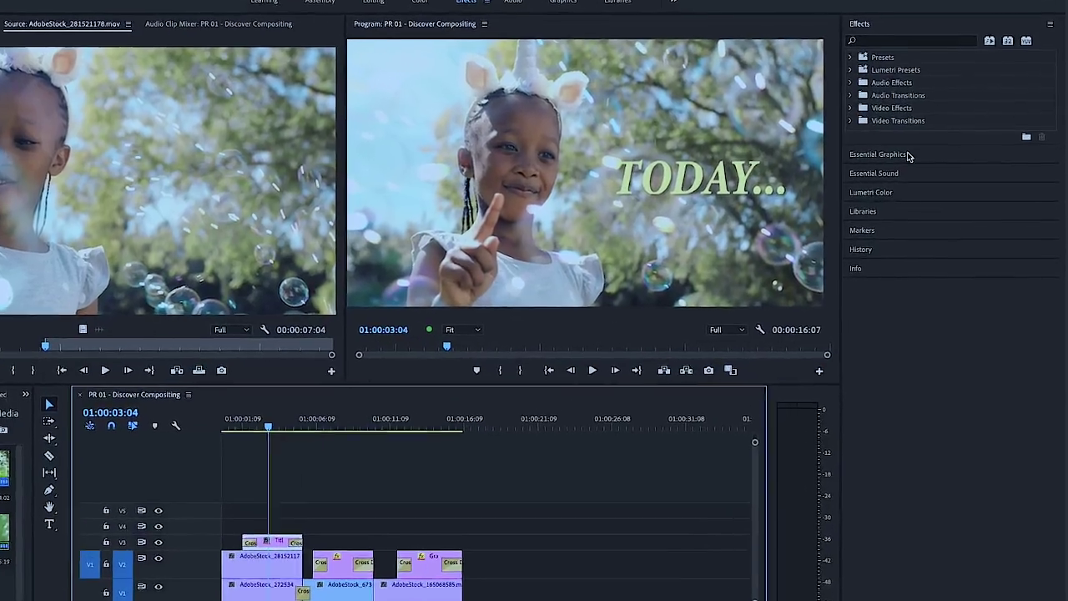
Select the TODAY text layer in Essential Graphics and add horizontal and vertical guides from rulers.
left_click(928, 158)
left_click(902, 156)
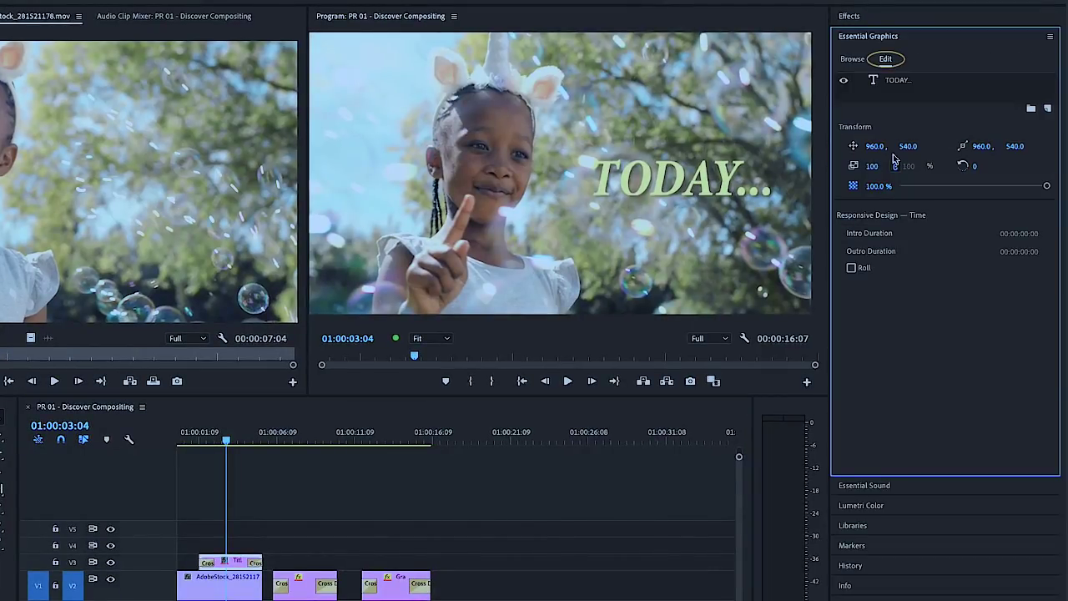
left_click(898, 81)
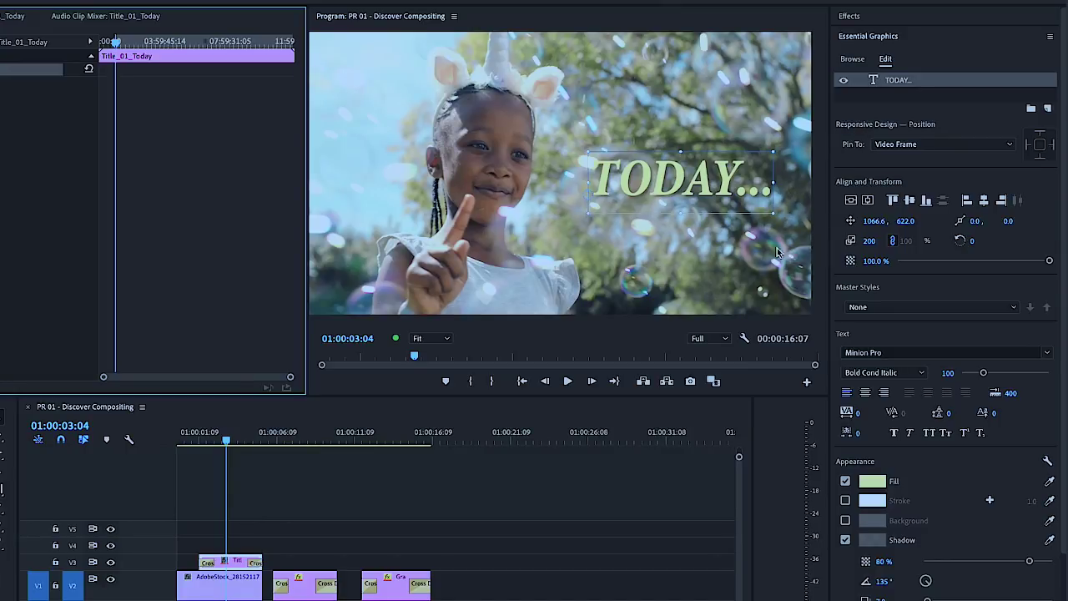
left_click(744, 338)
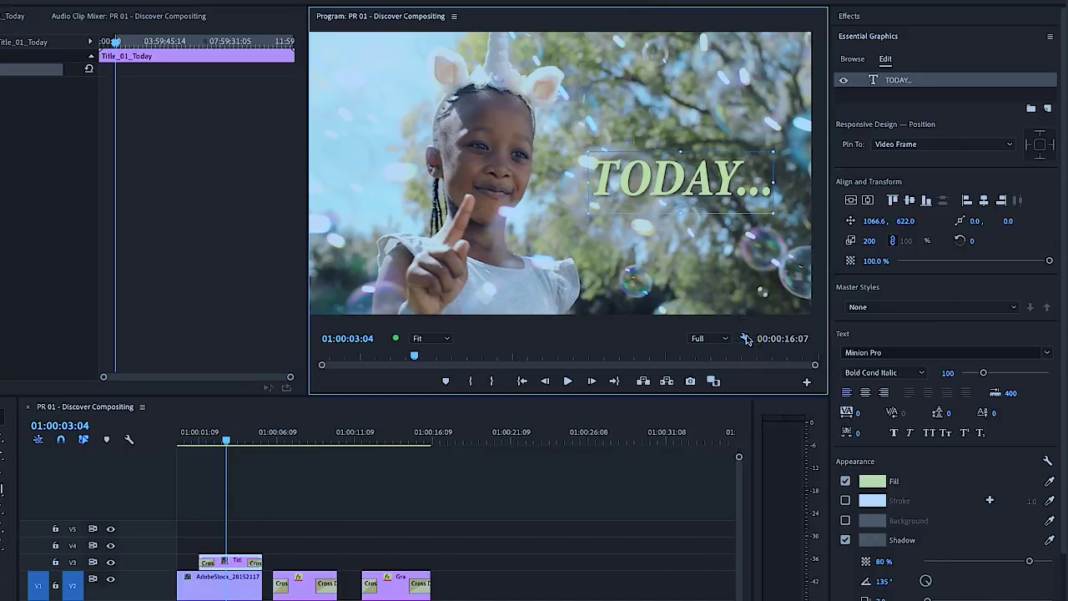
left_click(822, 524)
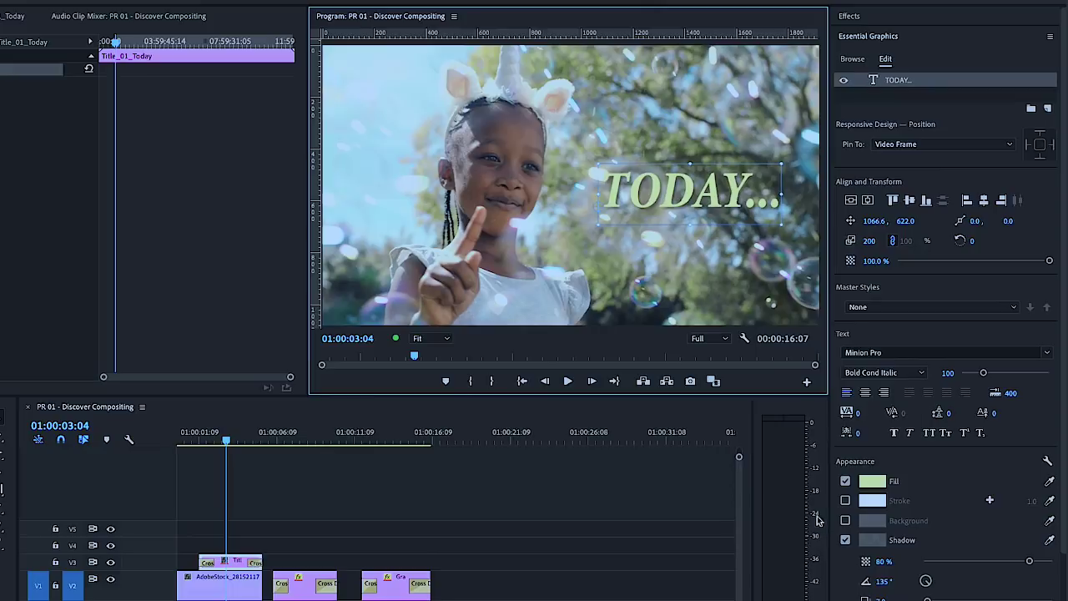
left_click_drag(505, 34, 538, 256)
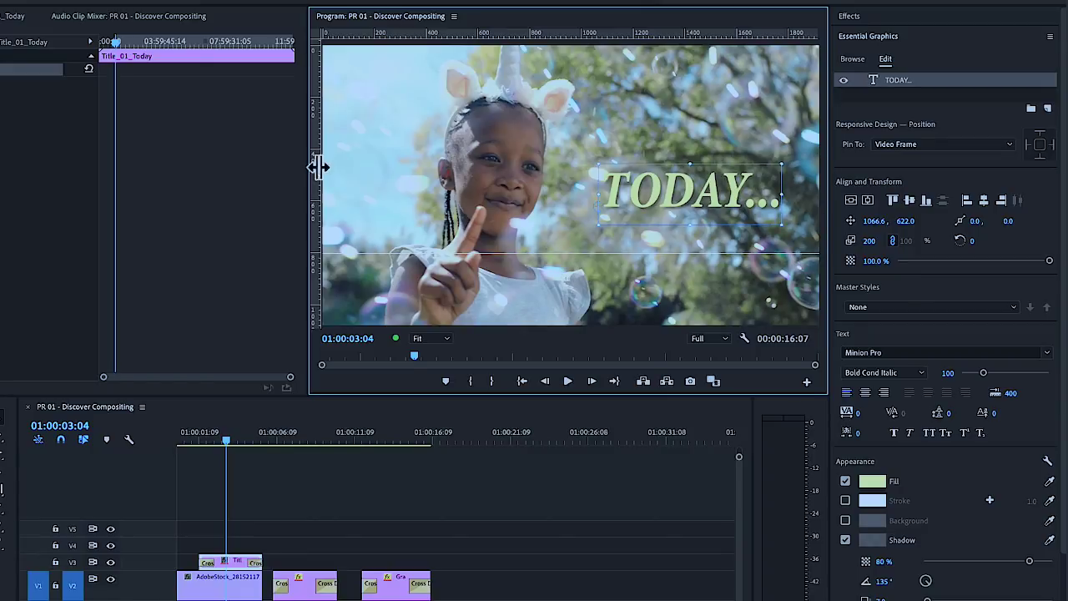
left_click_drag(317, 166, 791, 181)
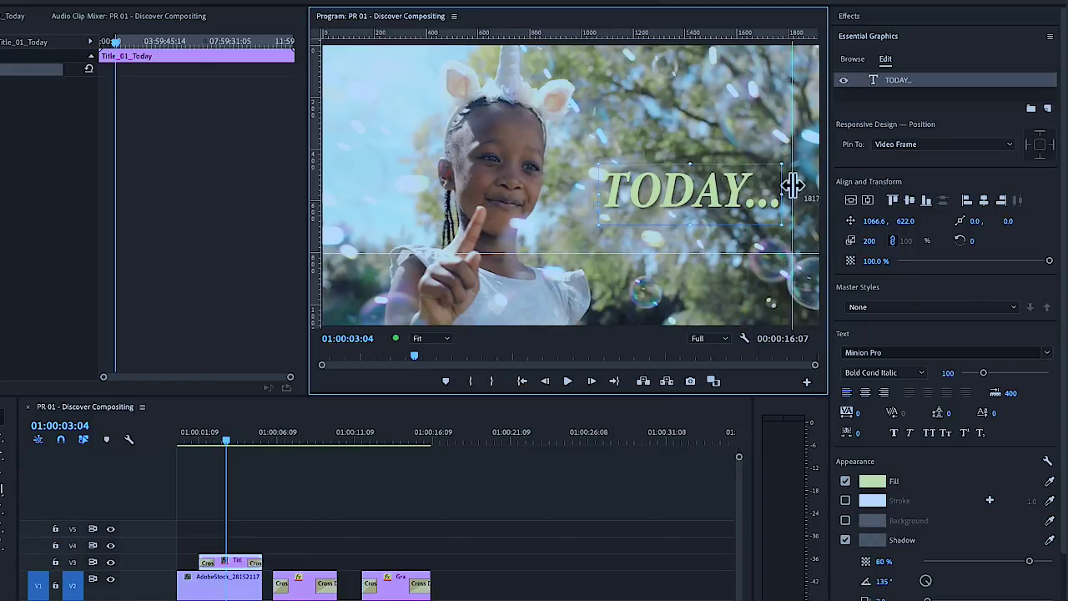
Snap the TODAY... title down-right onto the guide at 1108.6, 733.0, then clear guides.
left_click(745, 338)
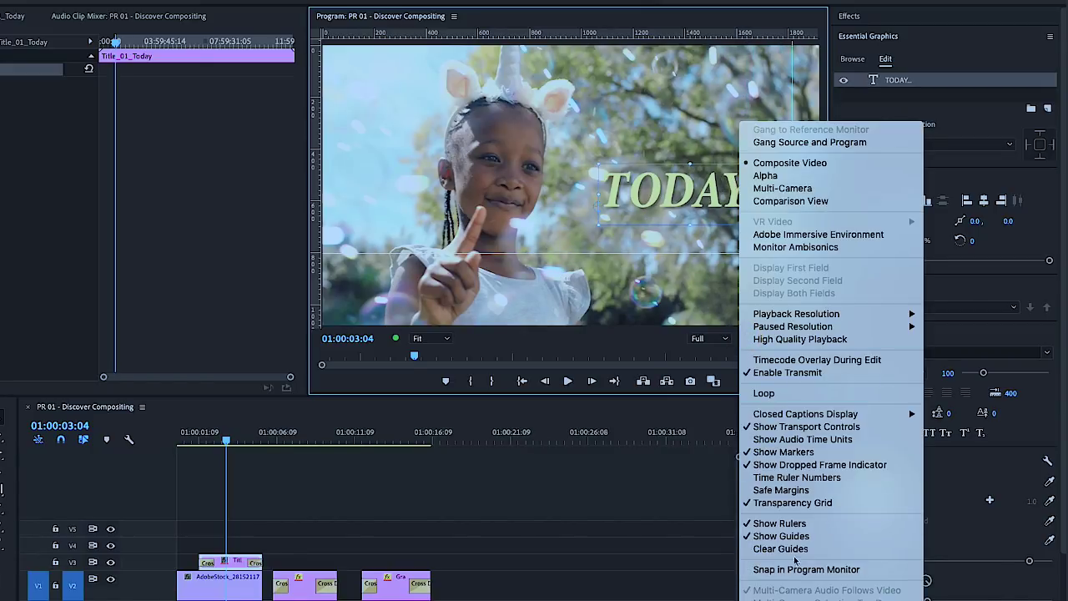
left_click(869, 572)
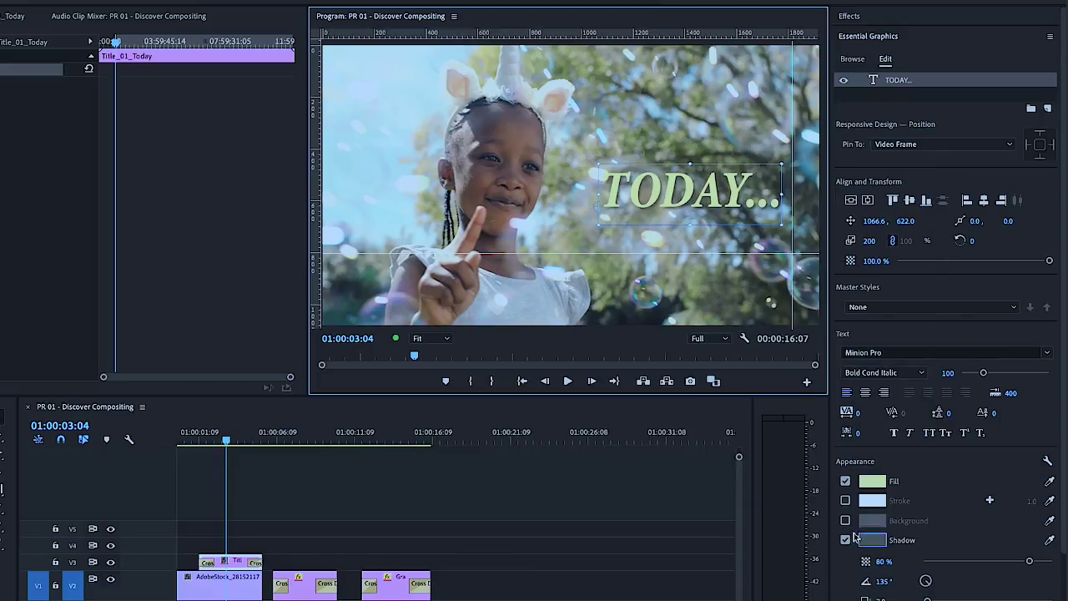
left_click_drag(660, 216, 667, 250)
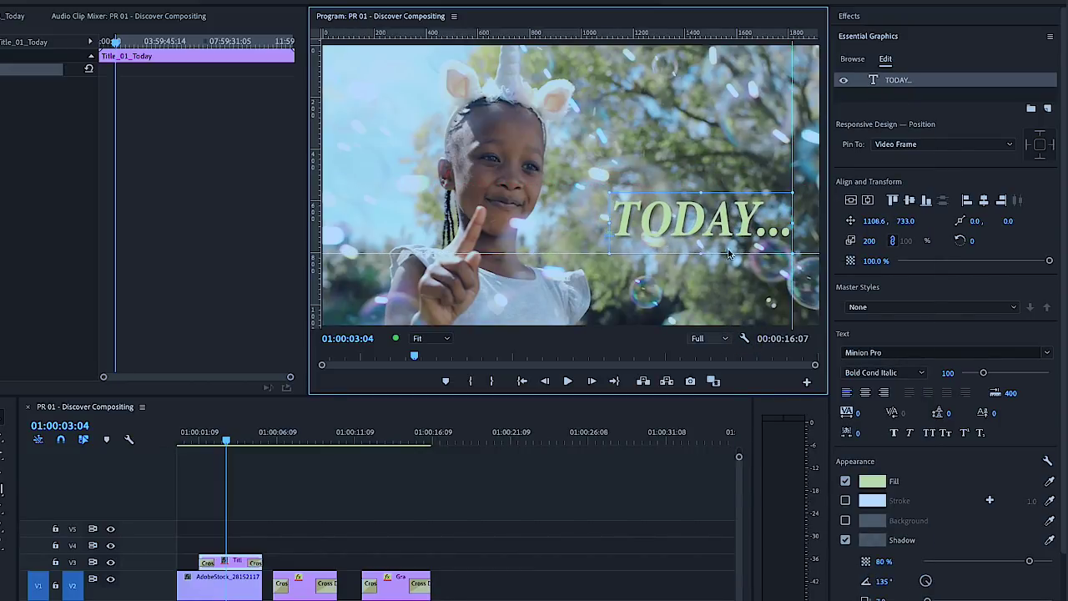
left_click(744, 338)
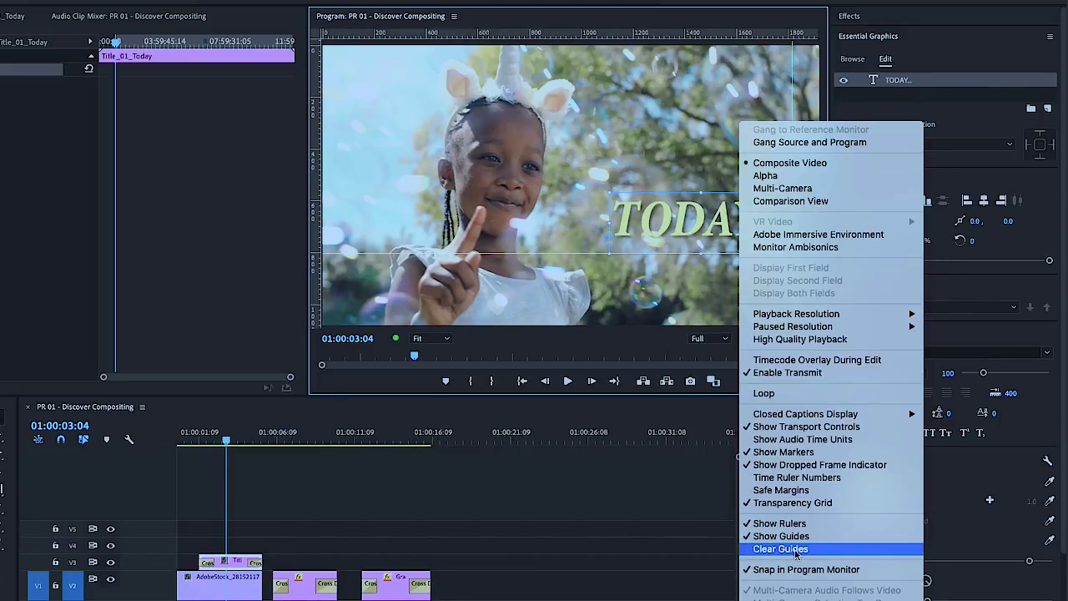
left_click(795, 551)
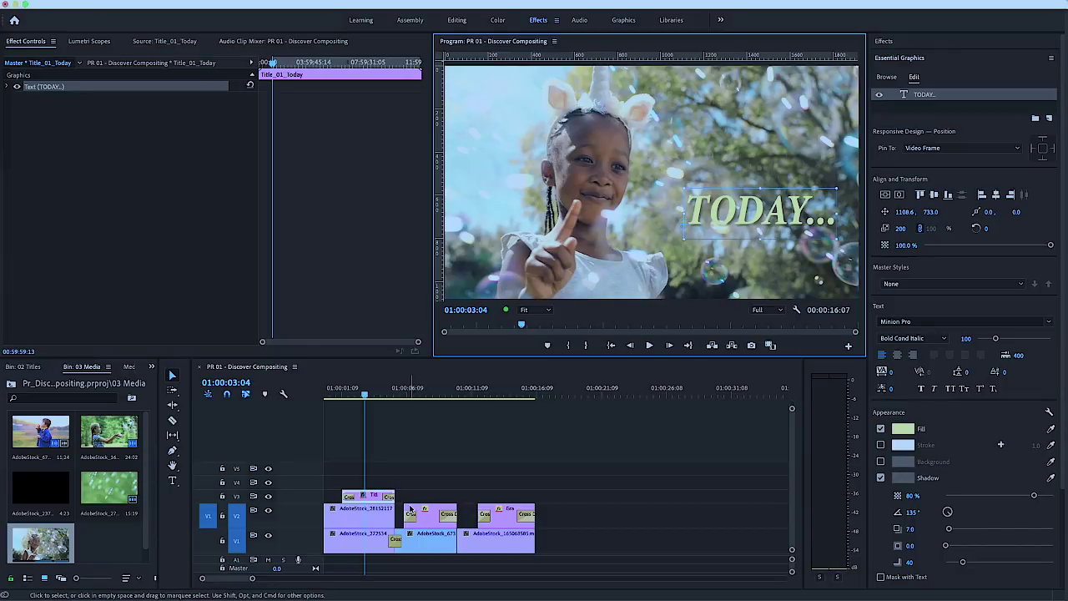
Add an ellipse Opacity mask to the girl clip on V2.
left_click(354, 520)
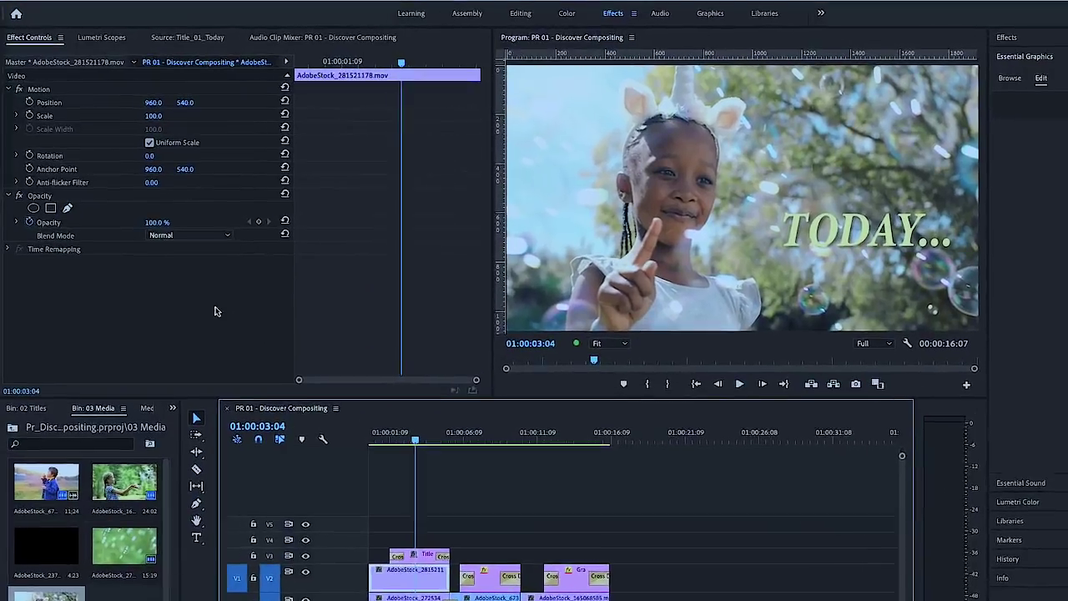
left_click(33, 210)
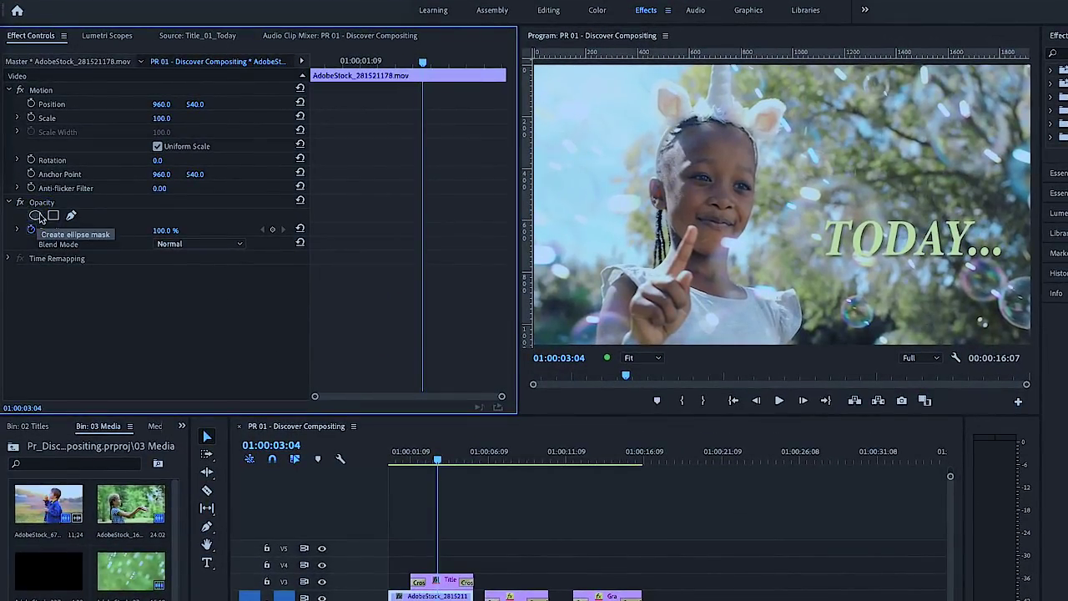
left_click(35, 215)
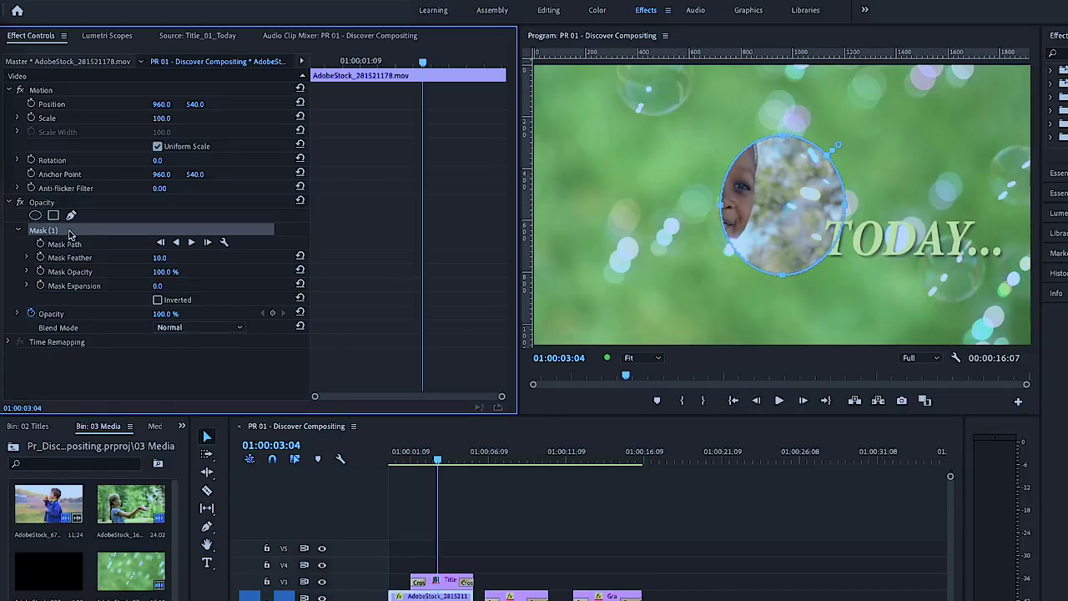
Reshape the ellipse around the girl's face and raised hand, feathered to 168.7.
left_click_drag(794, 231, 717, 215)
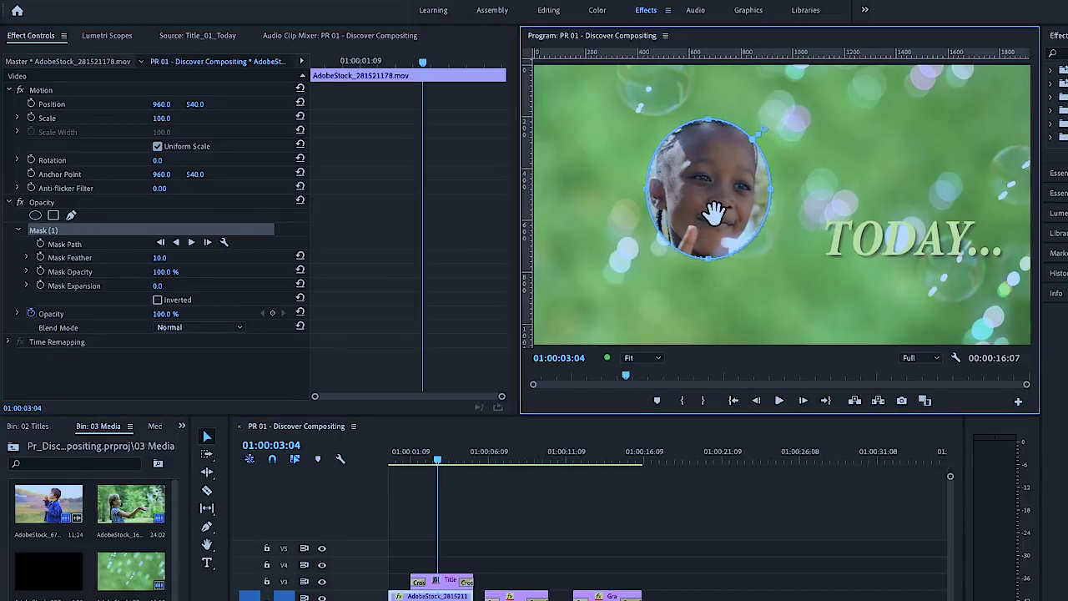
left_click_drag(711, 122, 709, 83)
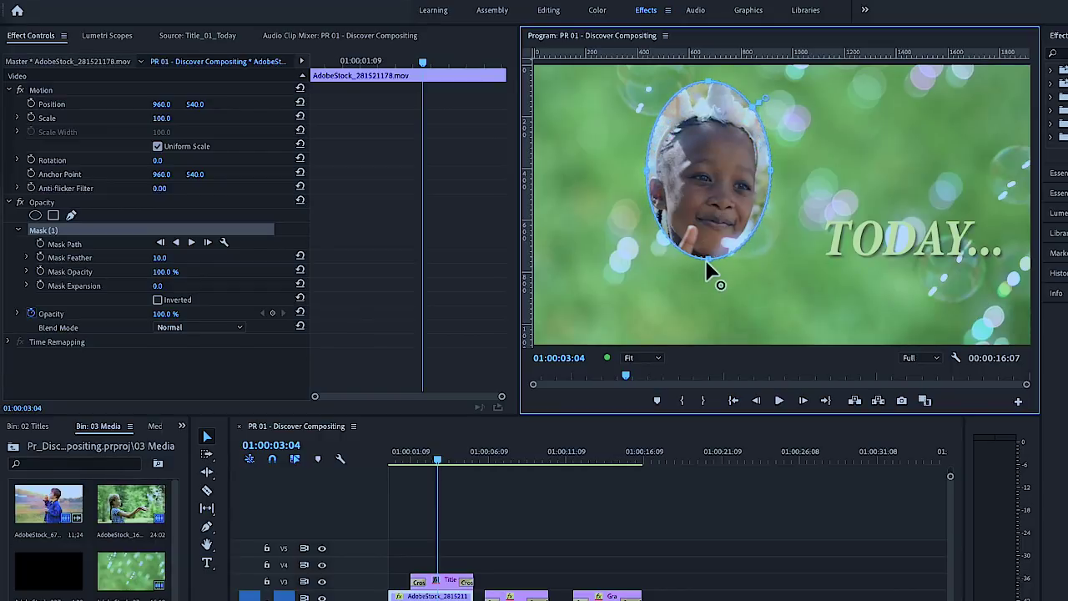
left_click_drag(708, 260, 707, 321)
left_click_drag(649, 203, 598, 205)
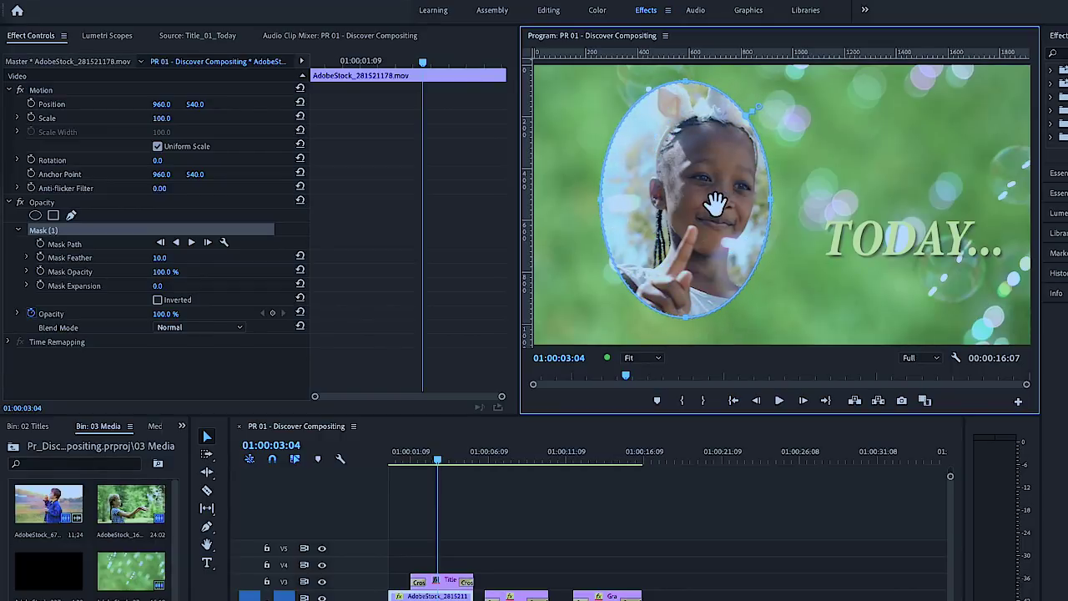
left_click_drag(714, 204, 808, 200)
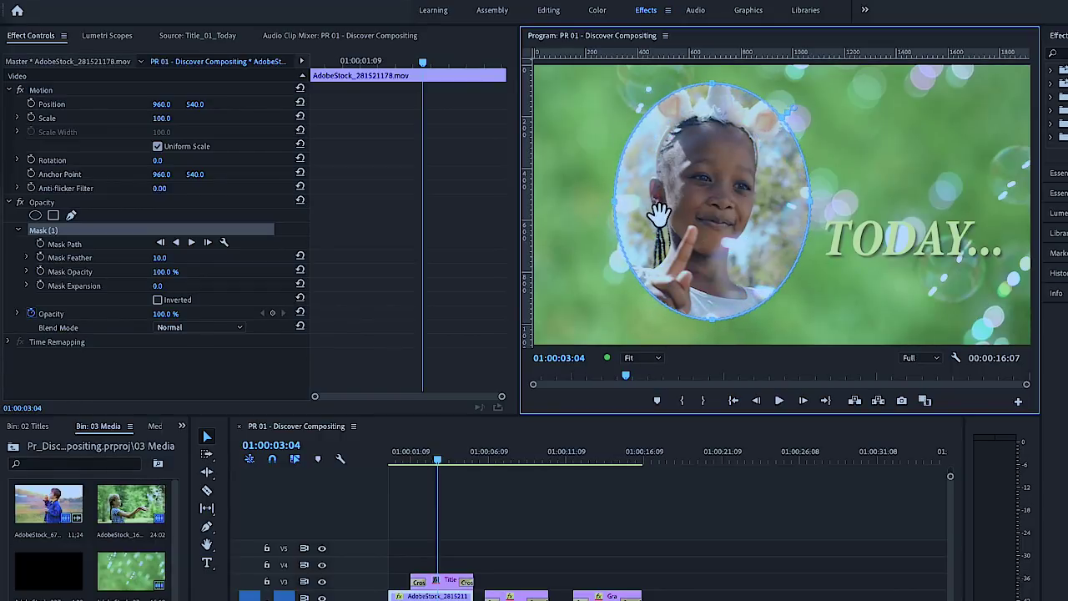
left_click_drag(795, 109, 818, 95)
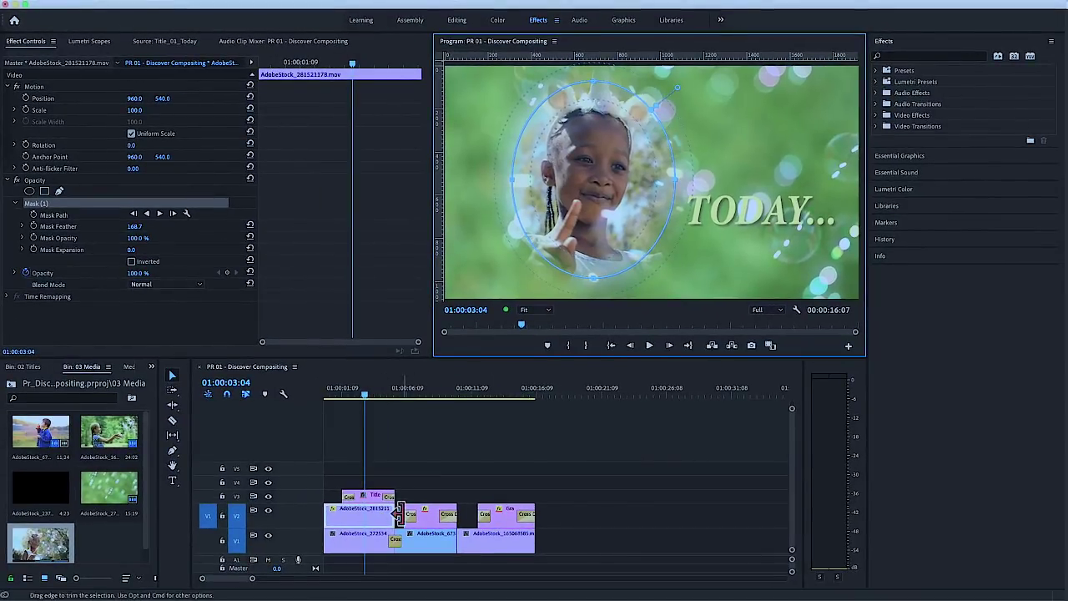
Apply default cross dissolves at the V1/V2 edit points and preview playback of the masked girl clip.
right_click(398, 513)
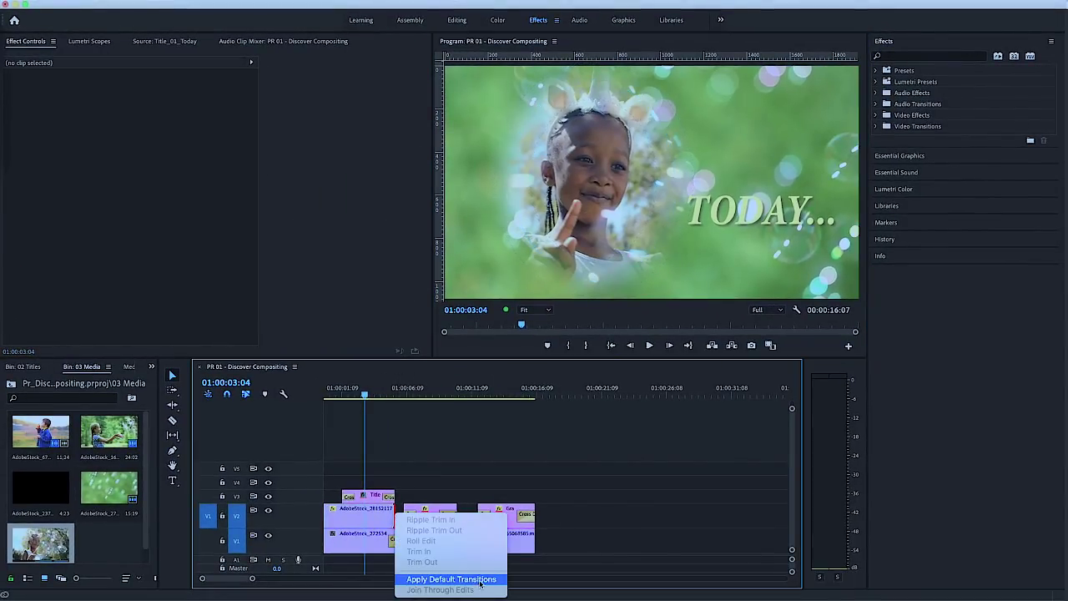
left_click(455, 579)
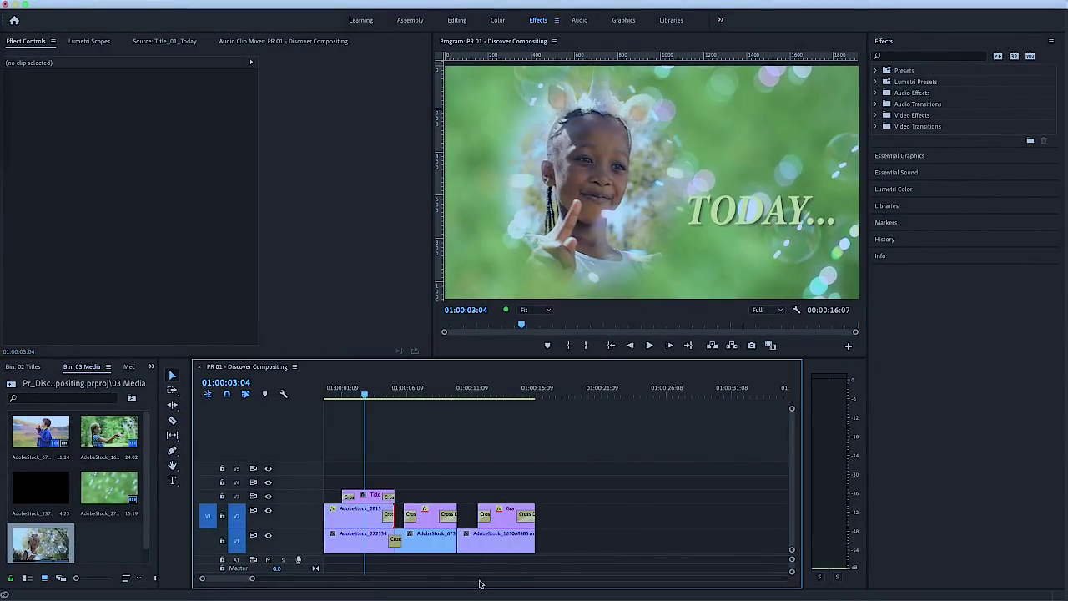
left_click(365, 399)
key("space")
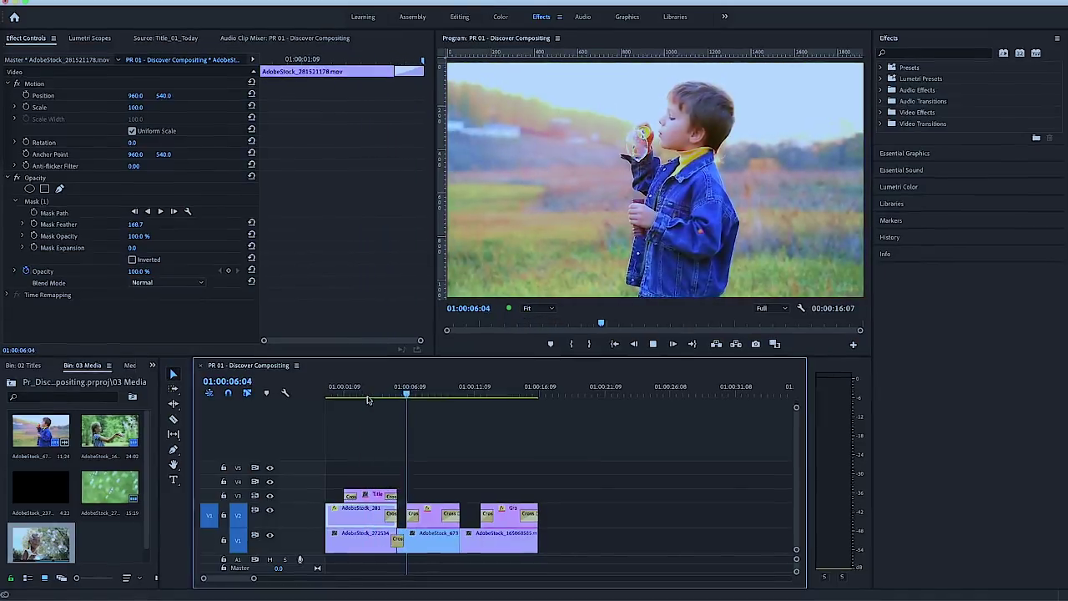
left_click(367, 399)
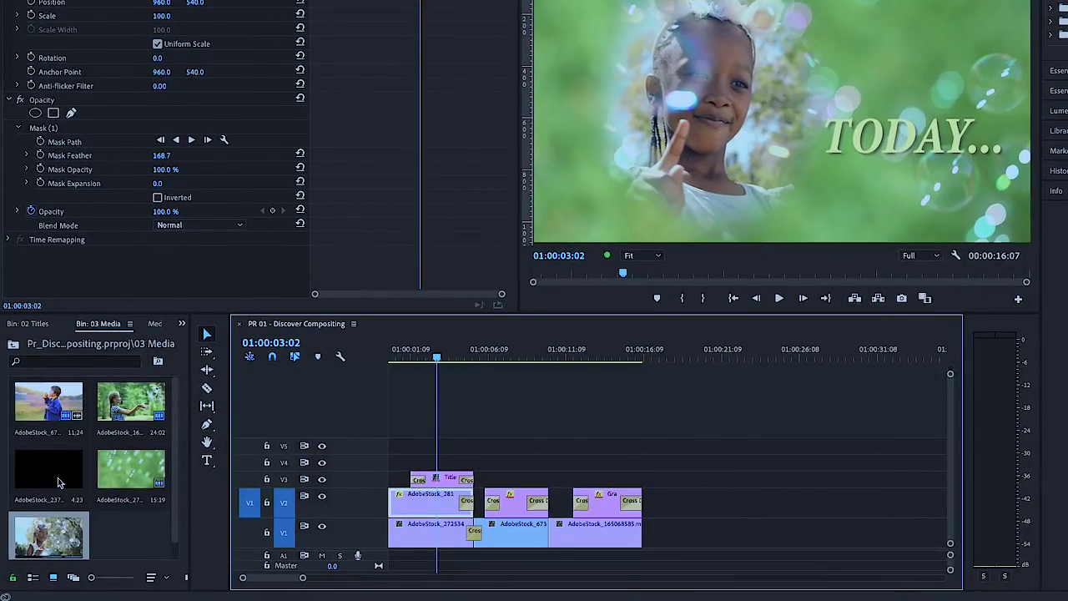
Drop AdobeStock_237397671_alpha.png from the Source monitor onto V4 and extend it to the sequence end.
left_click(59, 478)
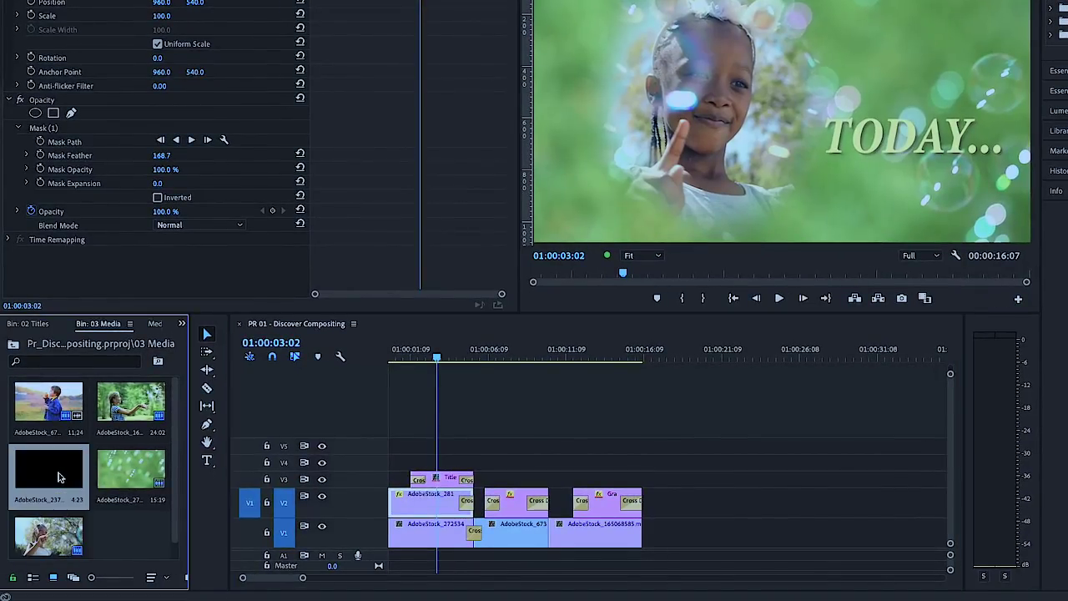
double_click(58, 477)
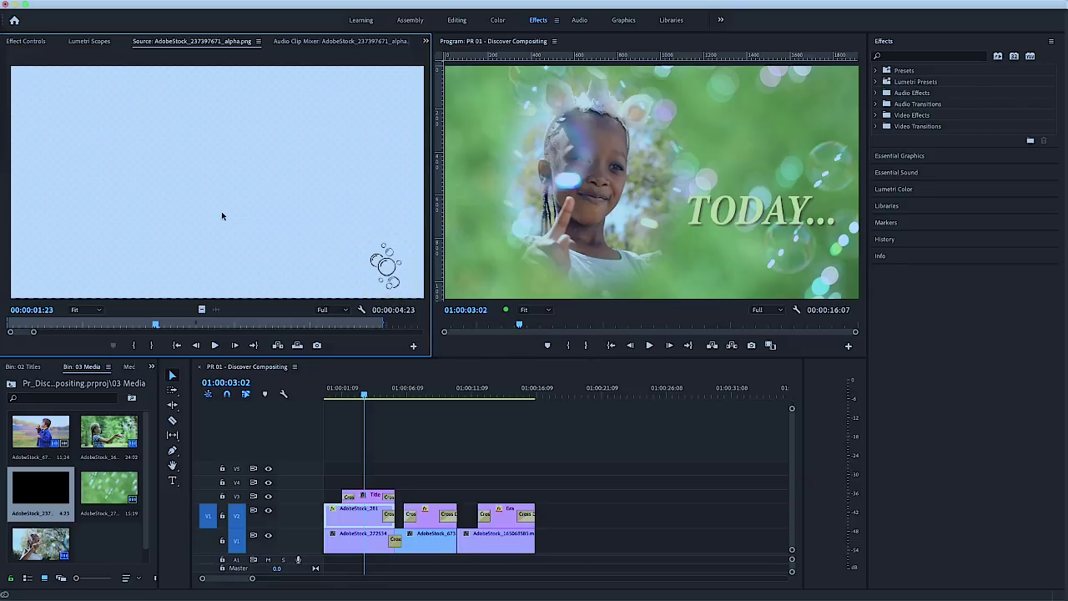
left_click_drag(293, 302, 328, 473)
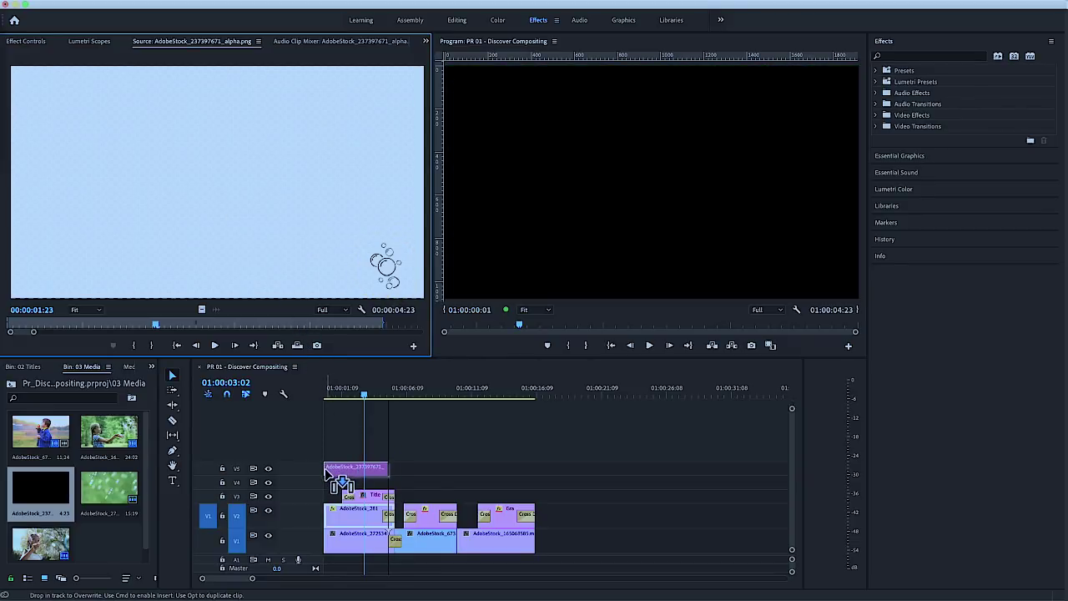
left_click_drag(328, 476, 535, 478)
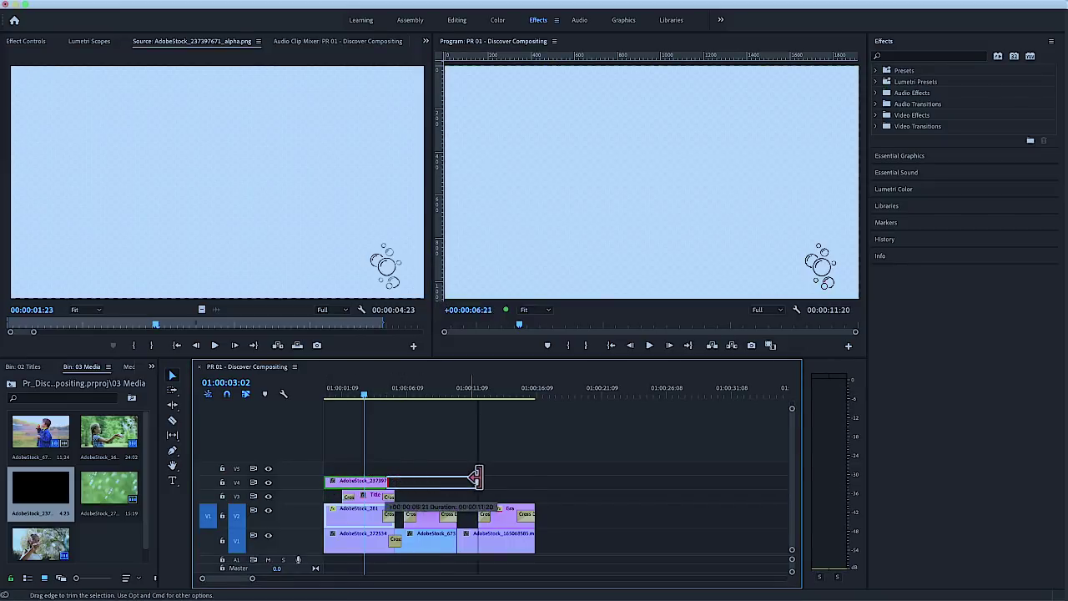
left_click(327, 395)
left_click(326, 395)
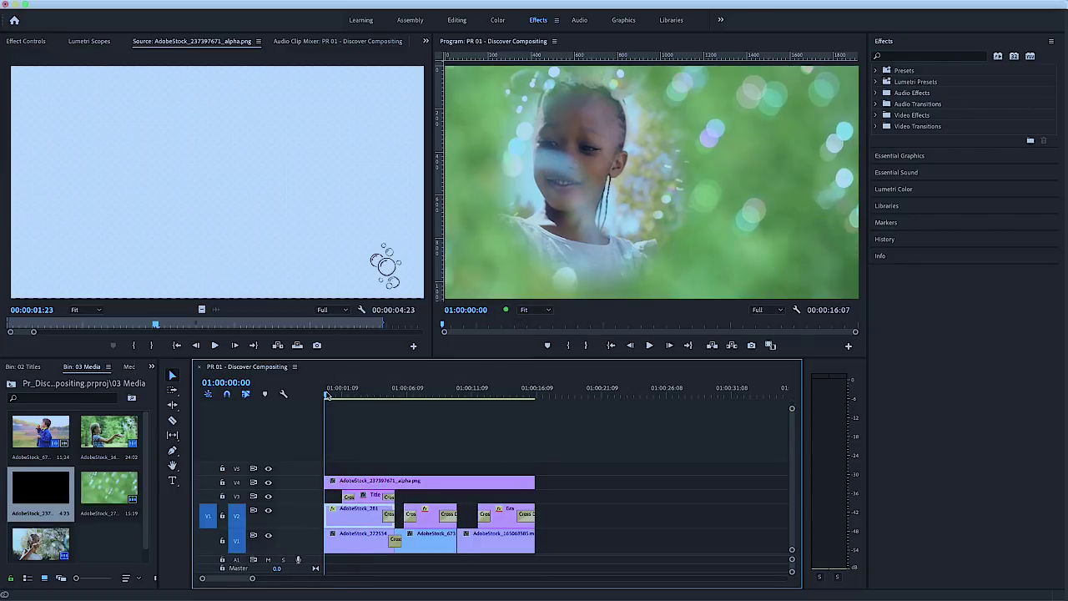